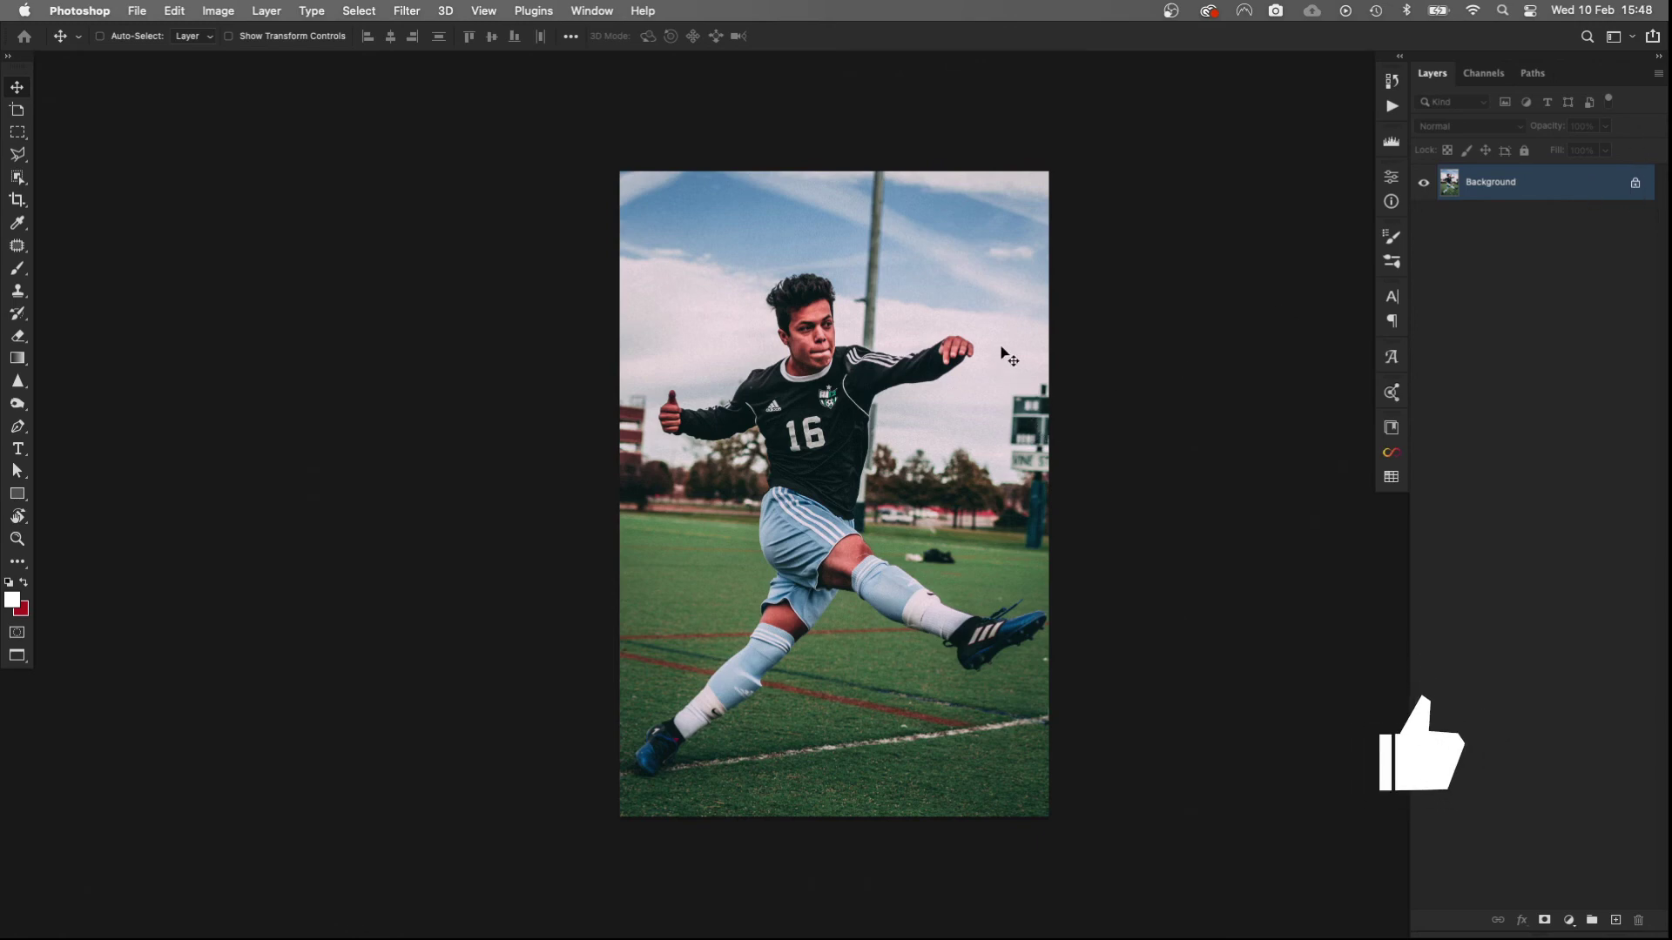
# Step: Unlock the Background layer, duplicate it and name the copy Topaz
pyautogui.hscroll(2, 1002, 352)
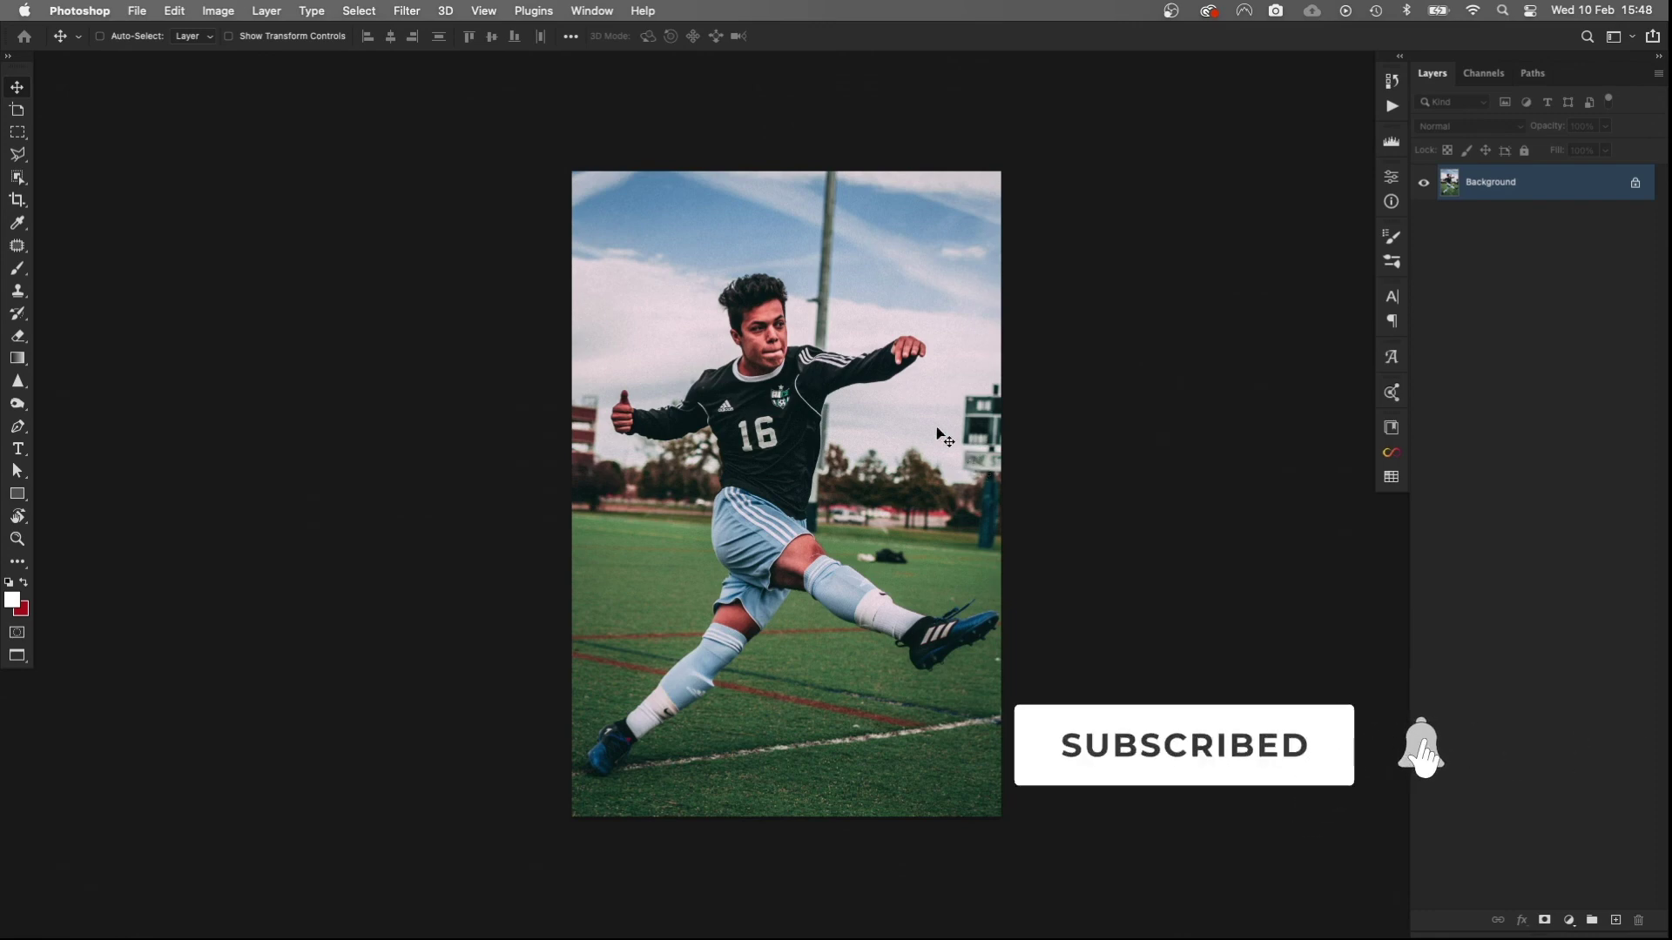
pyautogui.click(1634, 183)
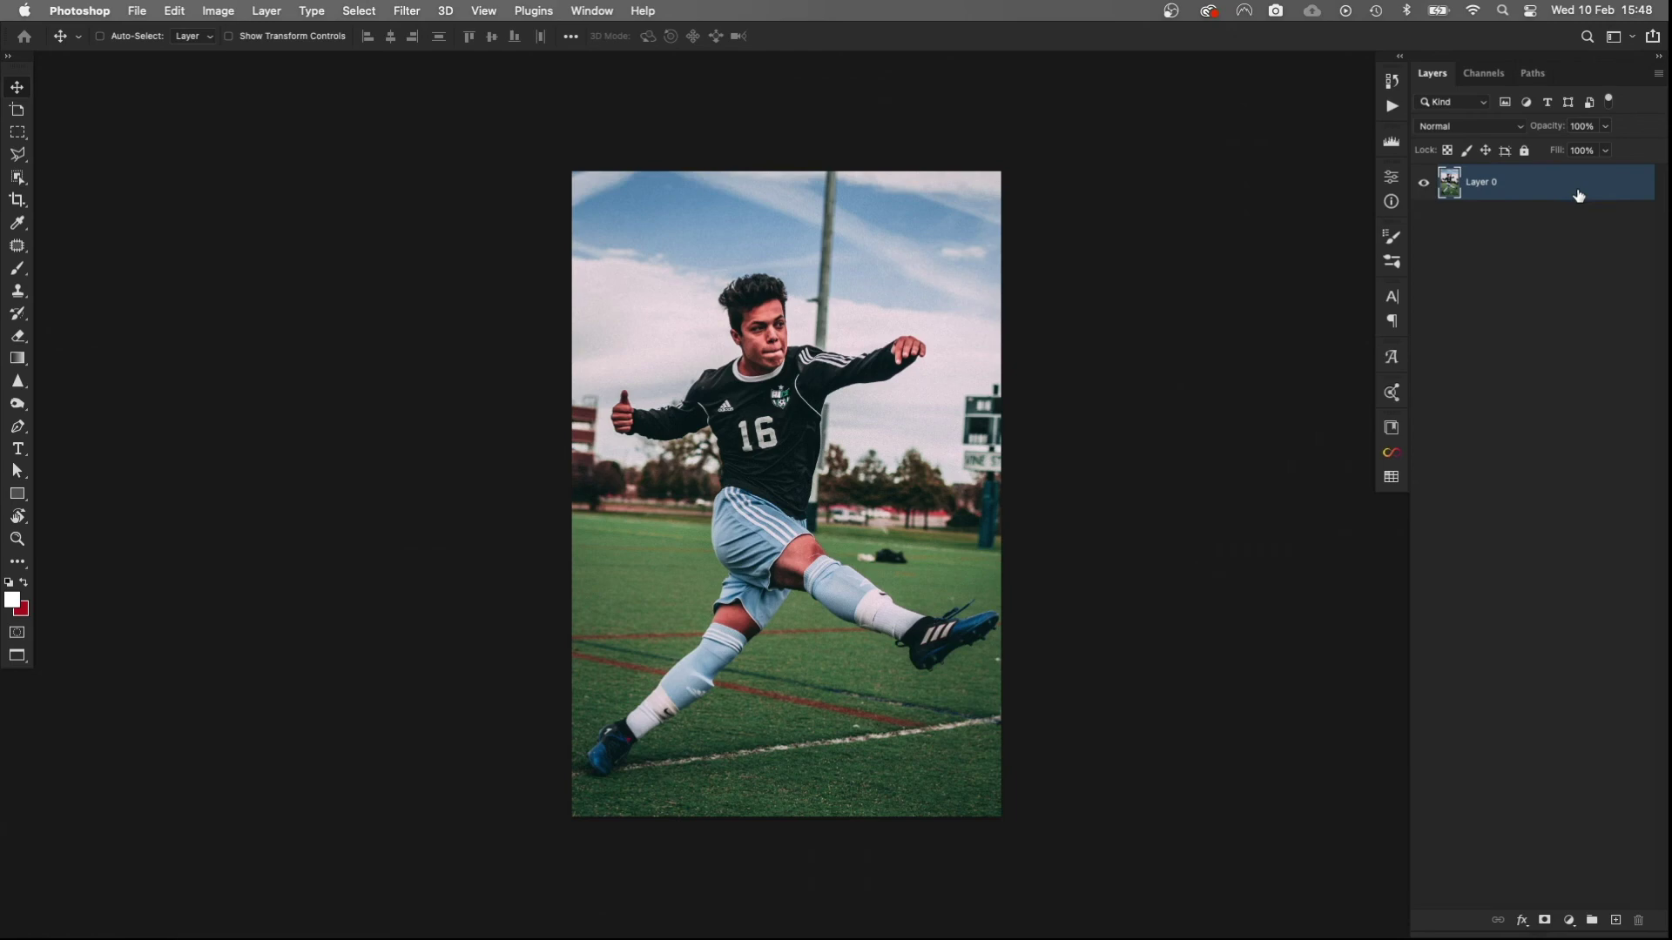
pyautogui.press('super+j')
pyautogui.doubleClick(1488, 181)
pyautogui.write('Topaz')
pyautogui.press('Return')
# Step: Open the Topaz Clarity filter on the Topaz layer and choose the Micro Contrast Boost II preset from the General collection
pyautogui.click(402, 11)
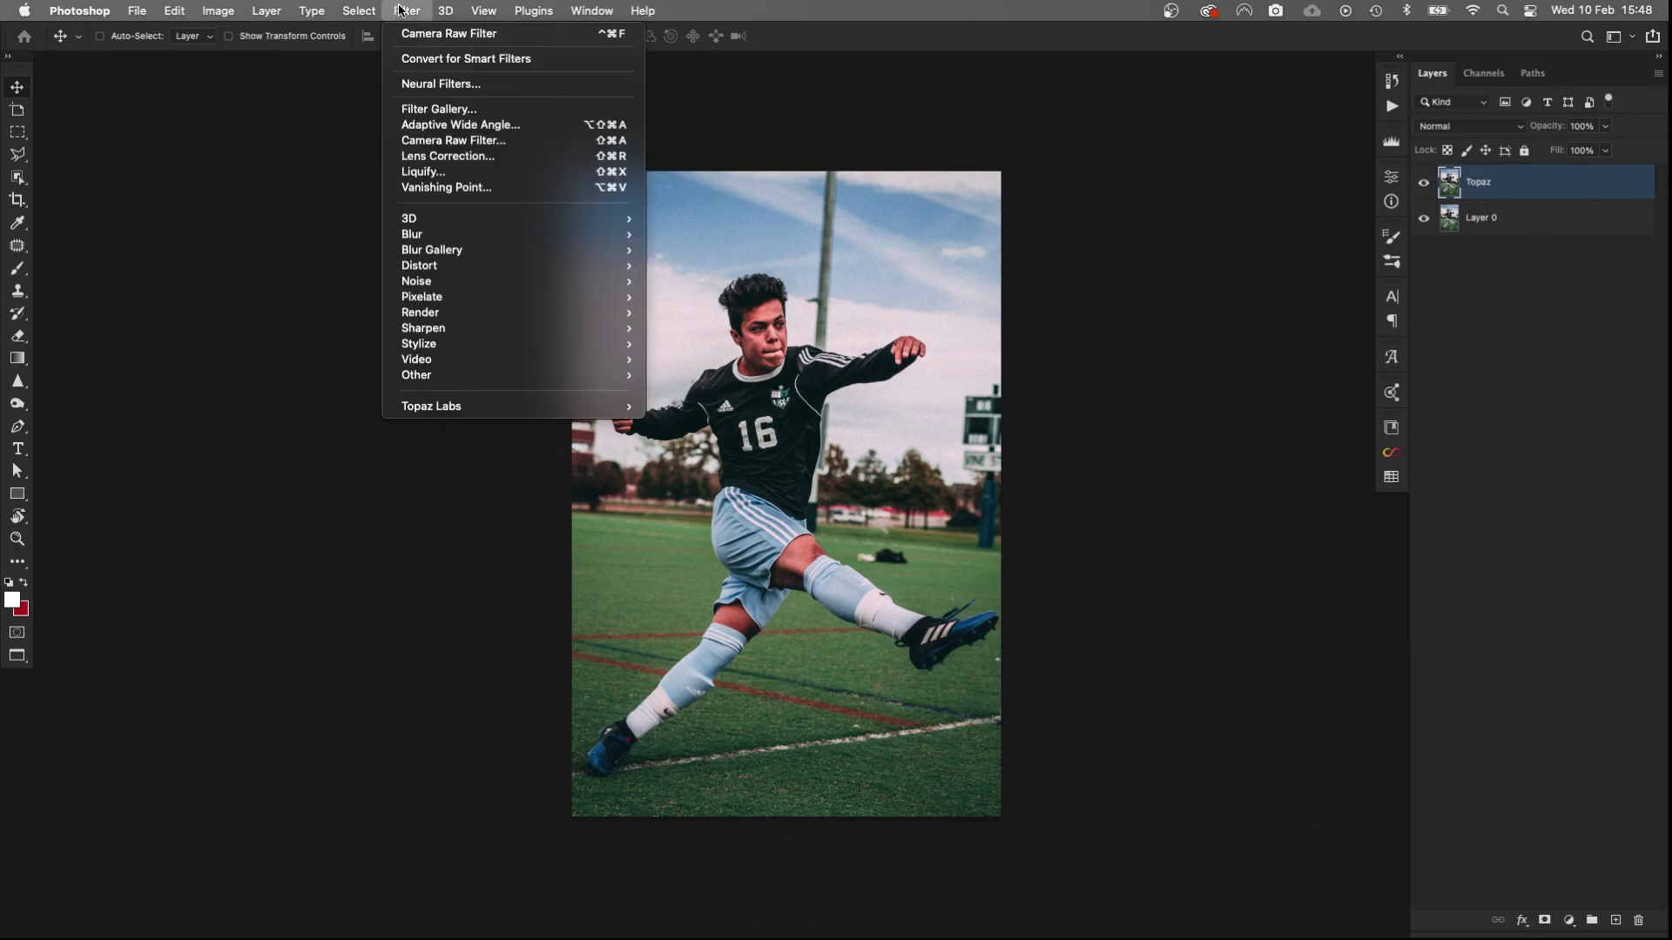
pyautogui.moveTo(446, 413)
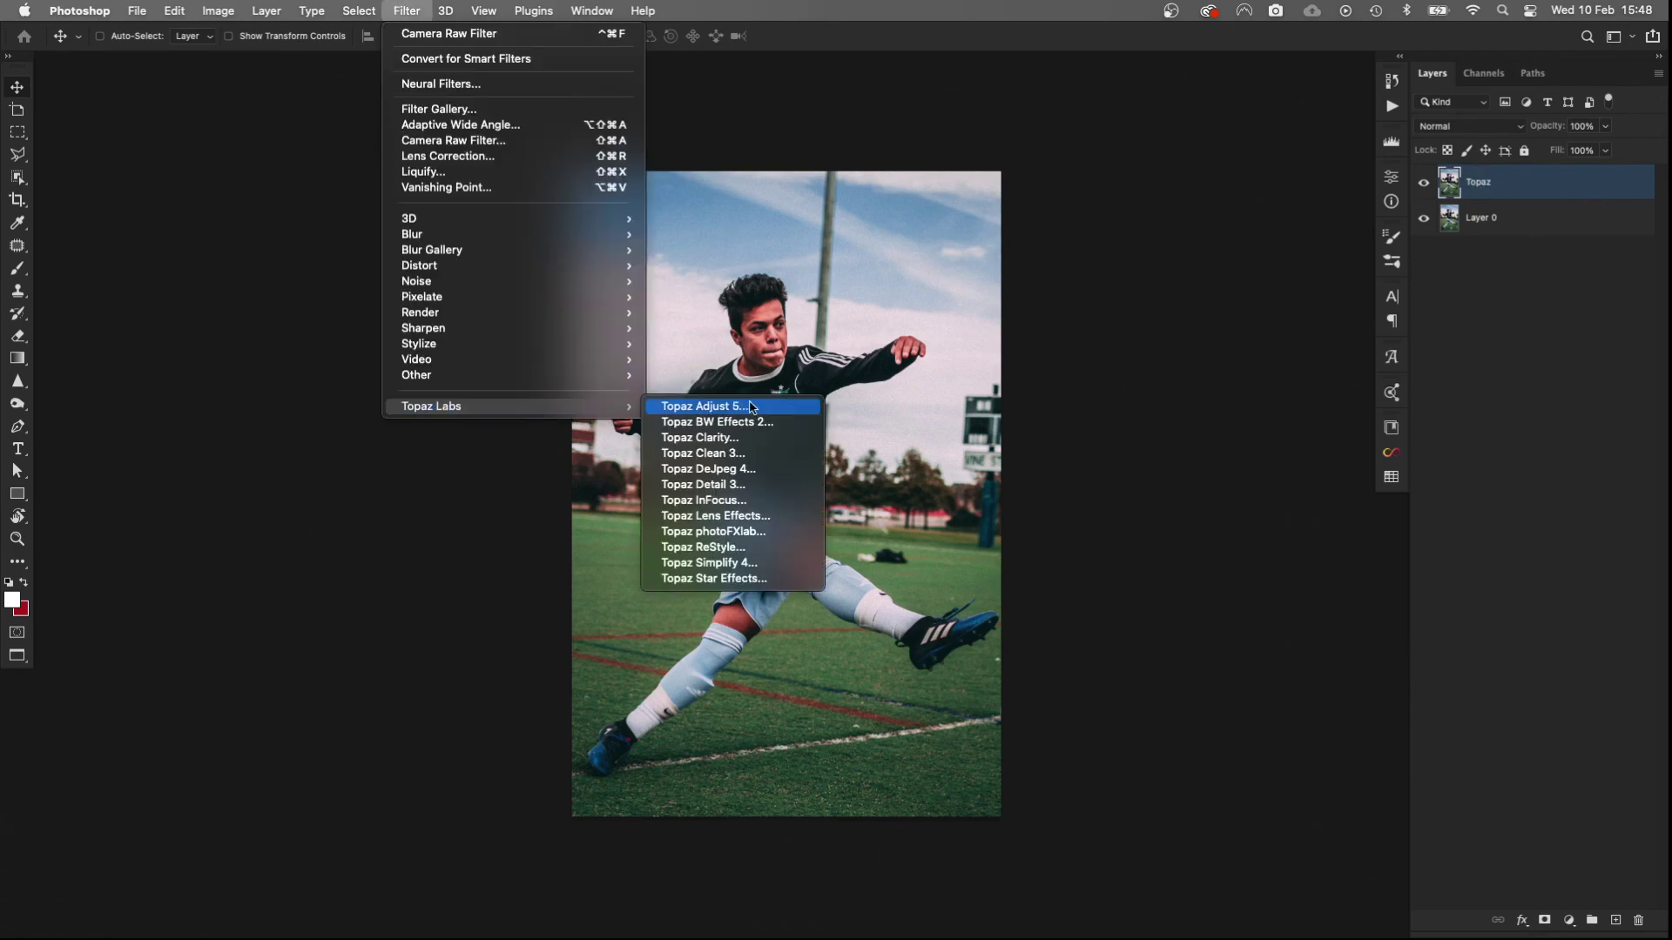
pyautogui.click(736, 441)
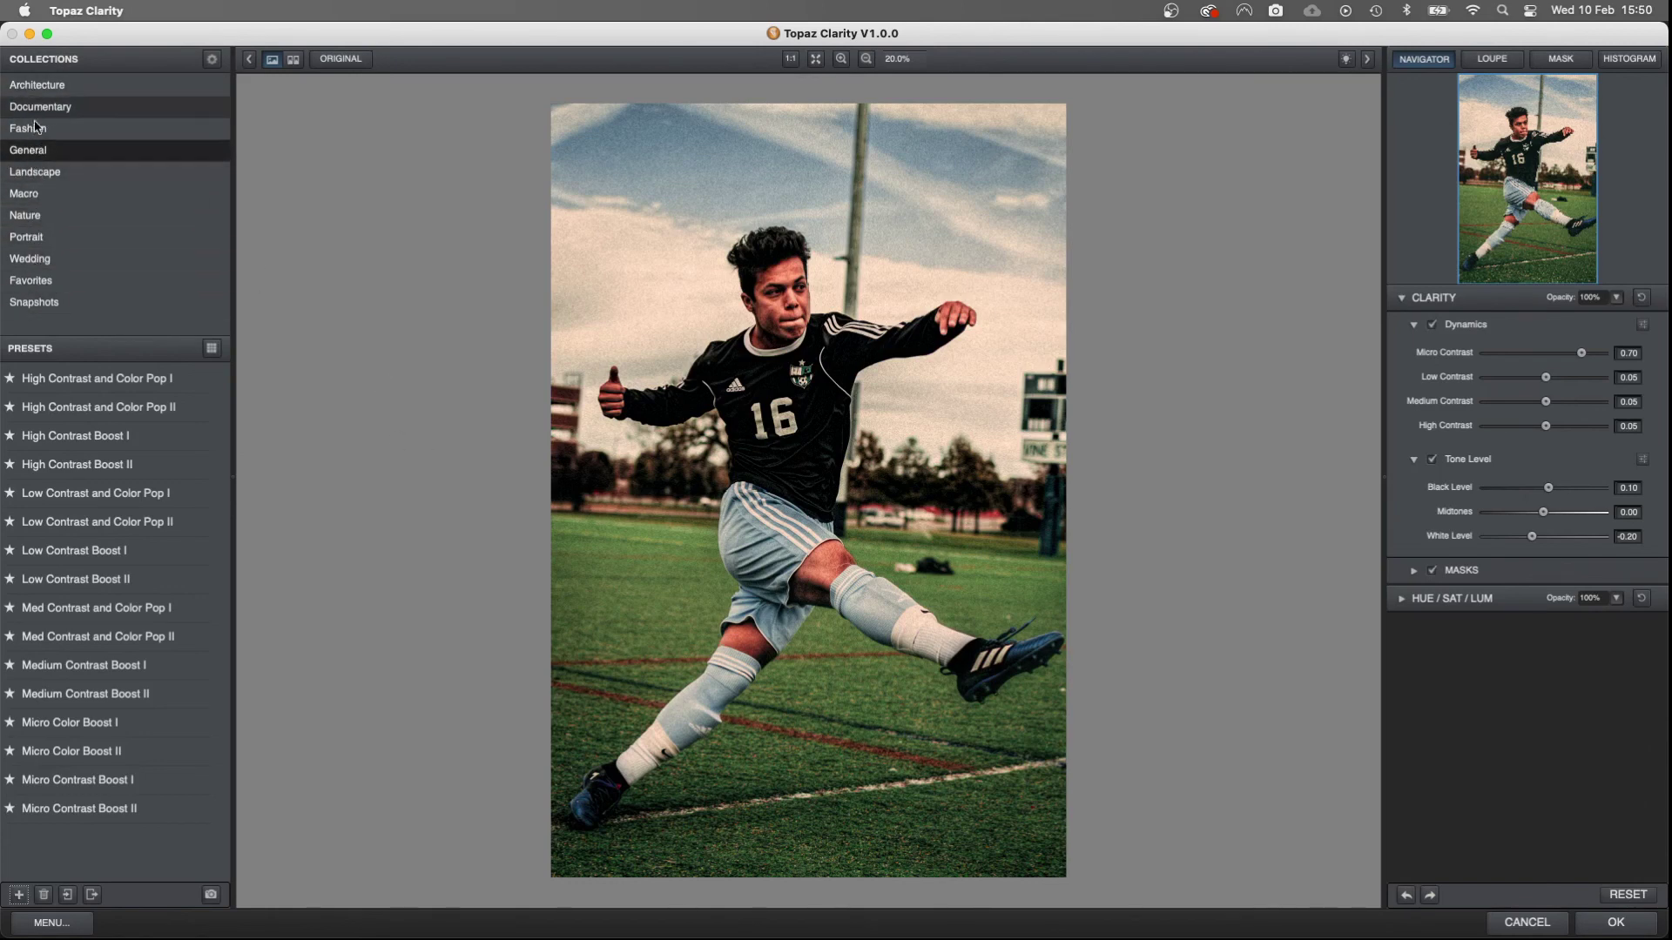
pyautogui.moveTo(73, 386)
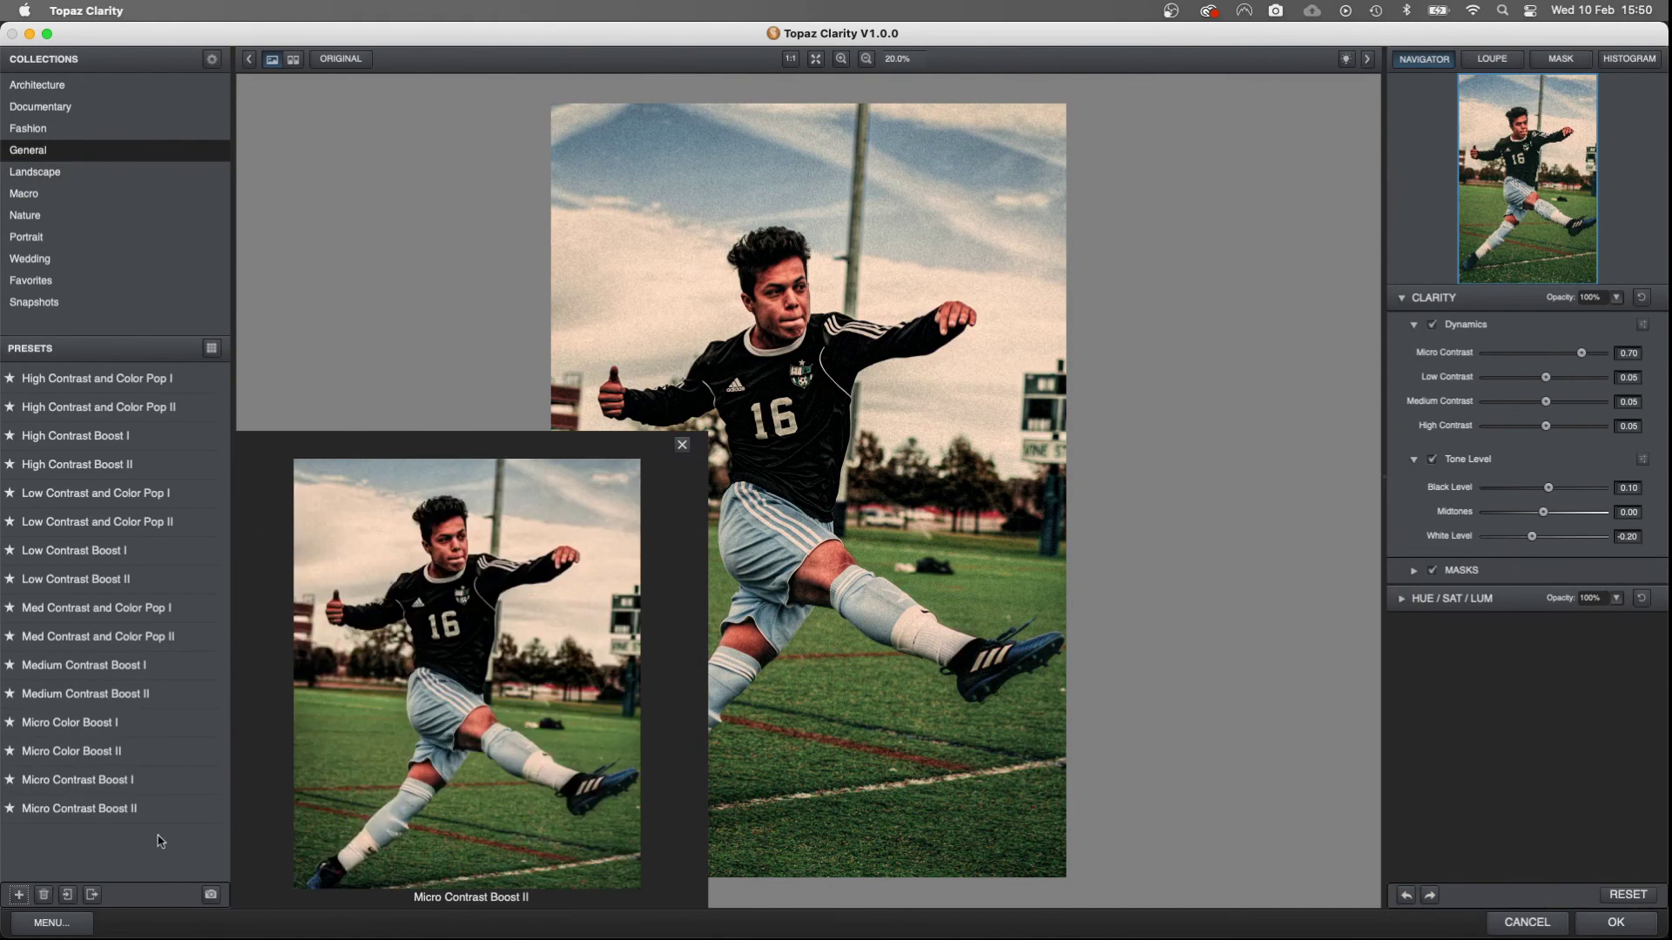
pyautogui.click(103, 809)
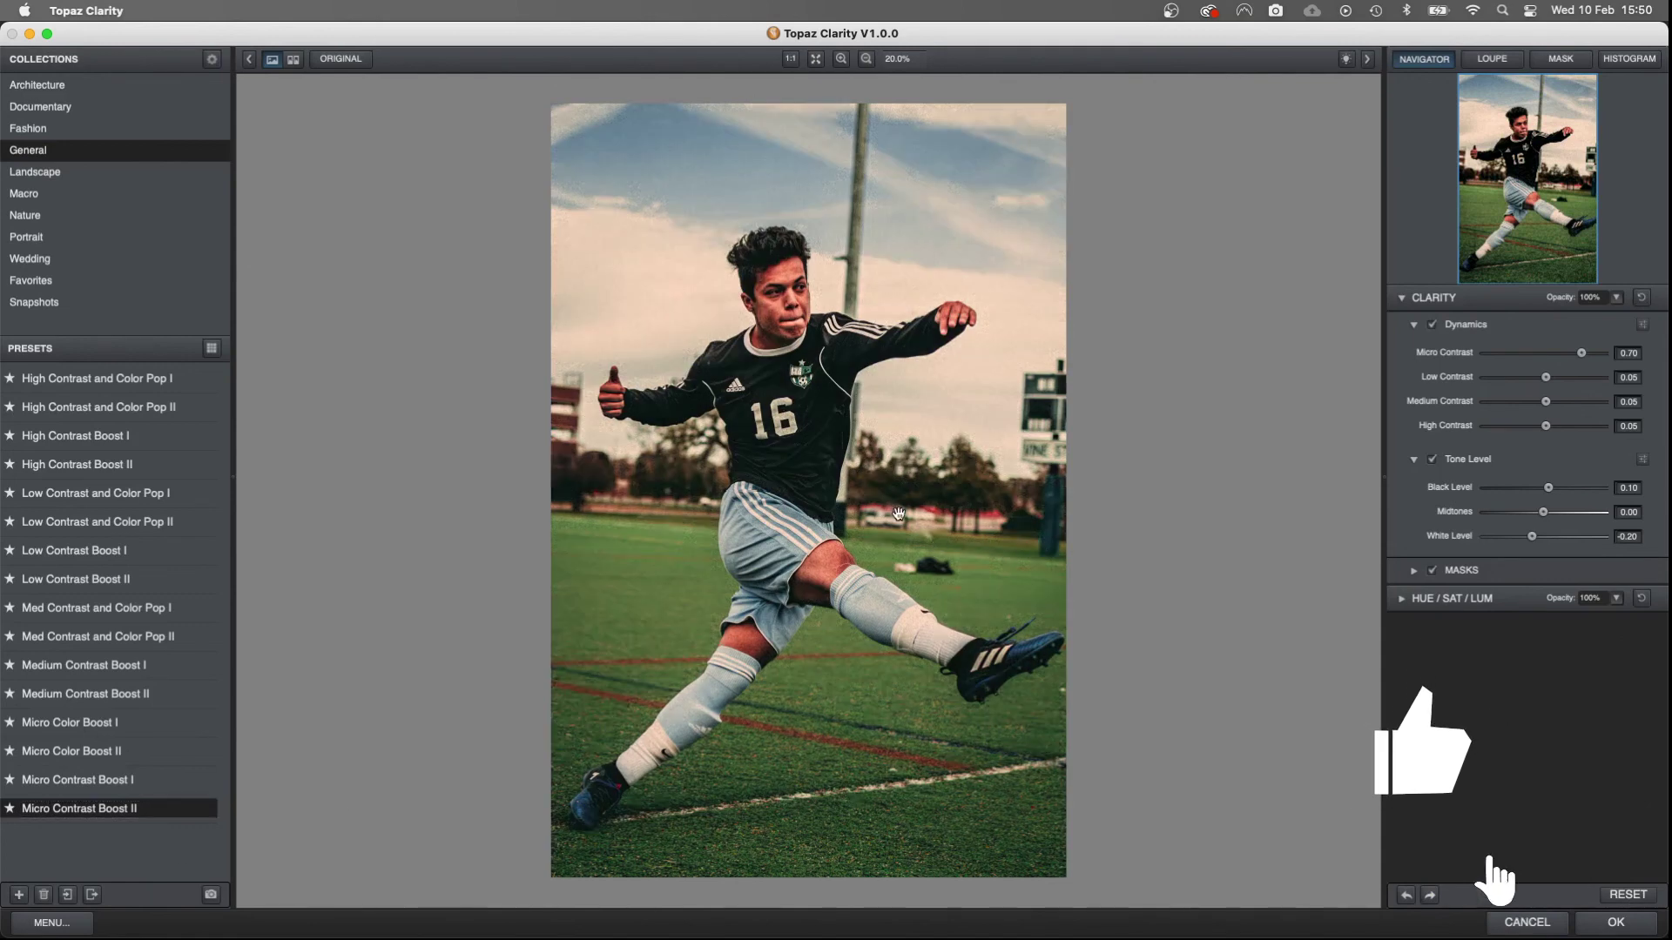
pyautogui.doubleClick(112, 816)
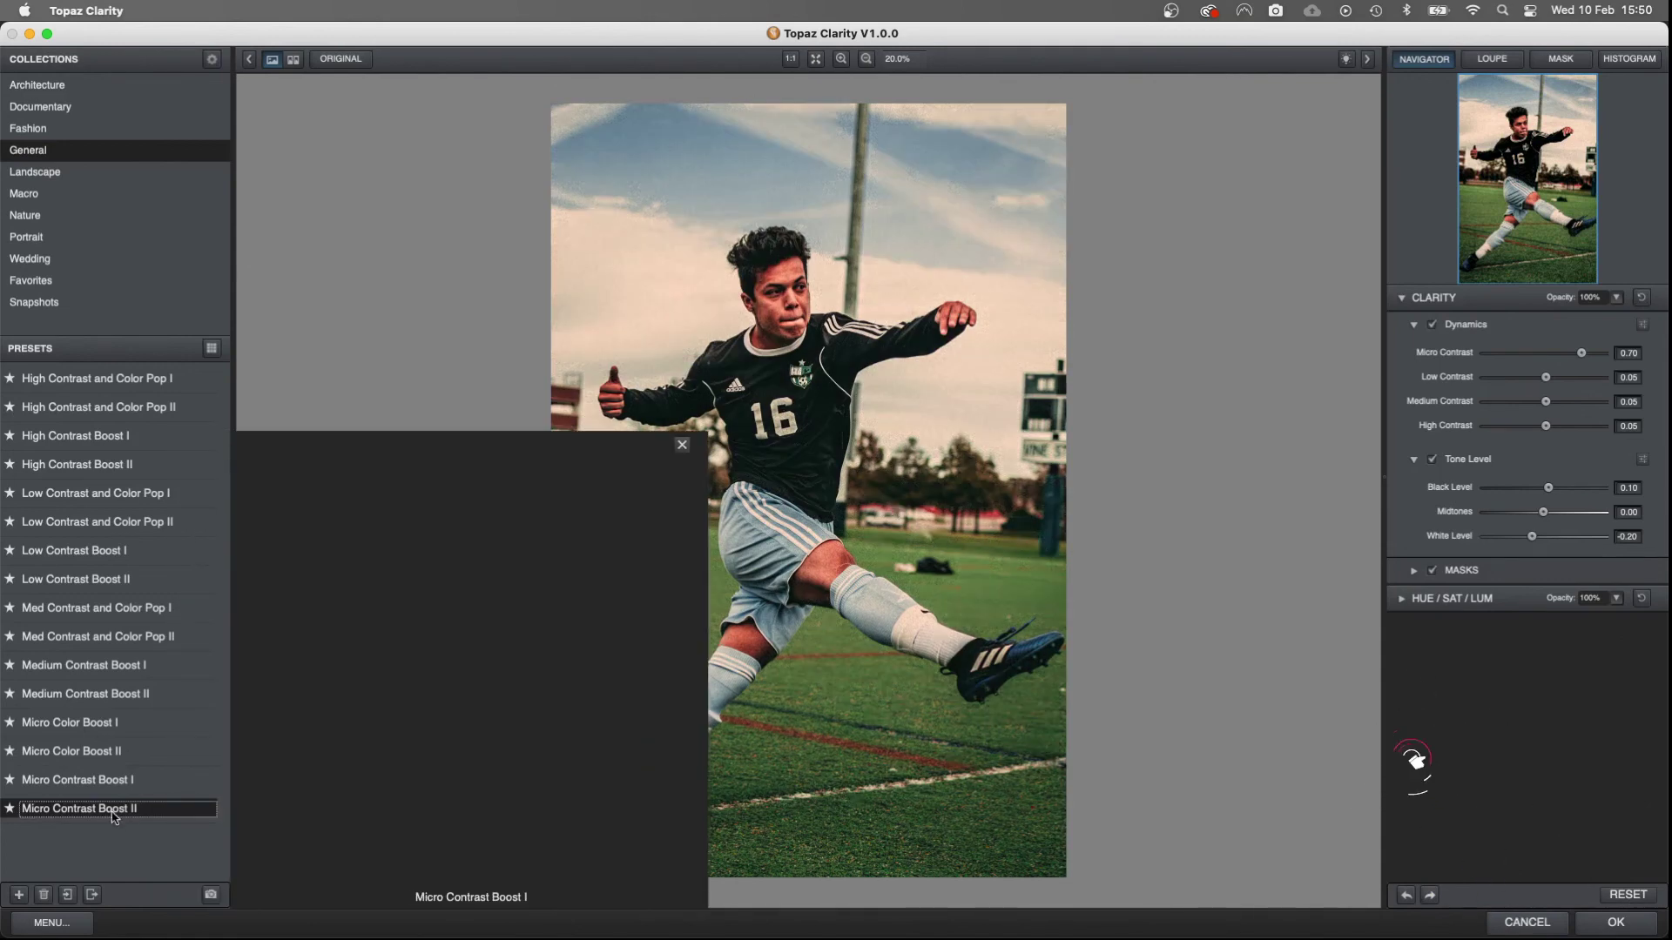
pyautogui.click(685, 445)
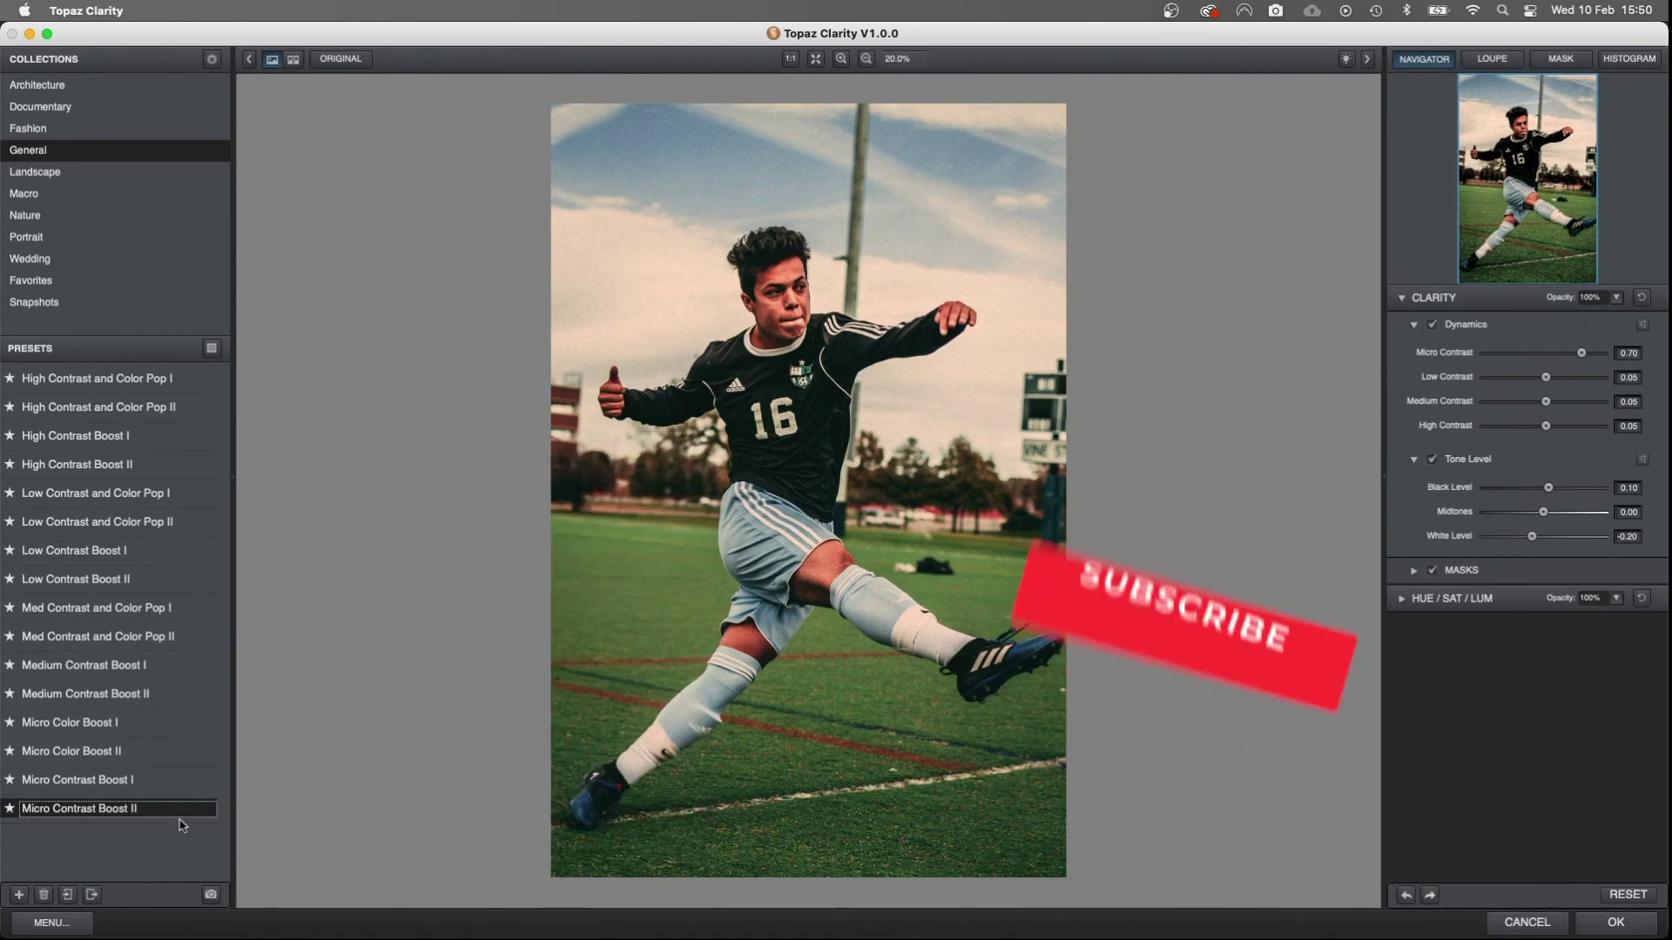
# Step: Try the Micro Contrast Boost I preset for comparison, return to Micro Contrast Boost II and apply the filter
pyautogui.moveTo(124, 812)
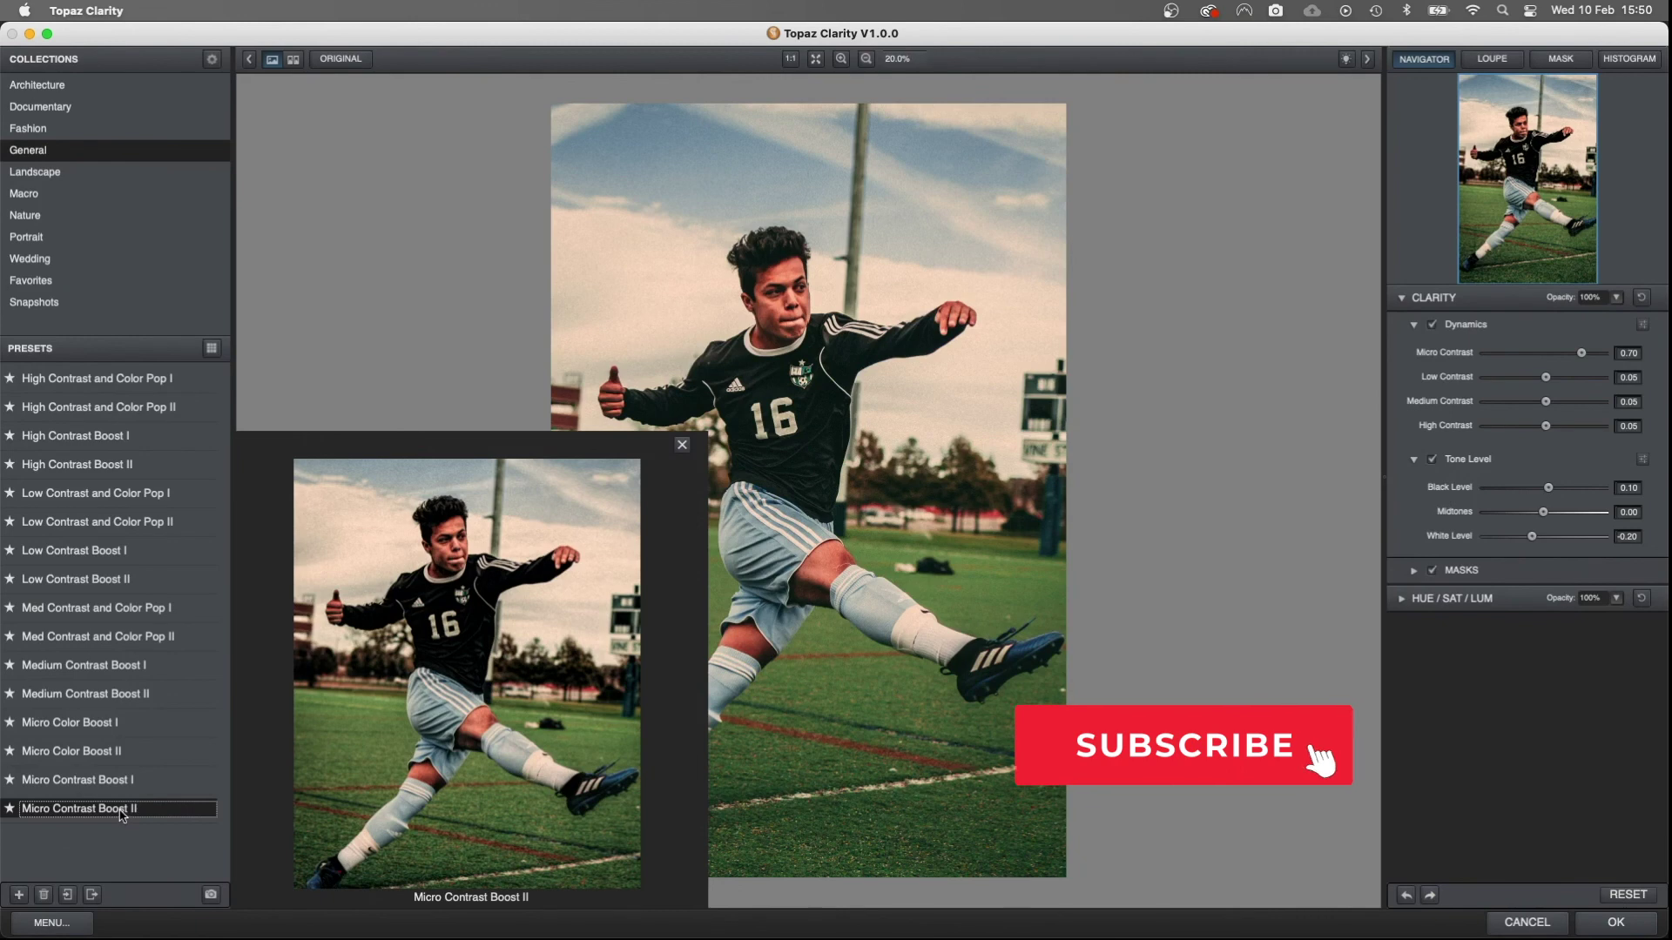
pyautogui.click(122, 784)
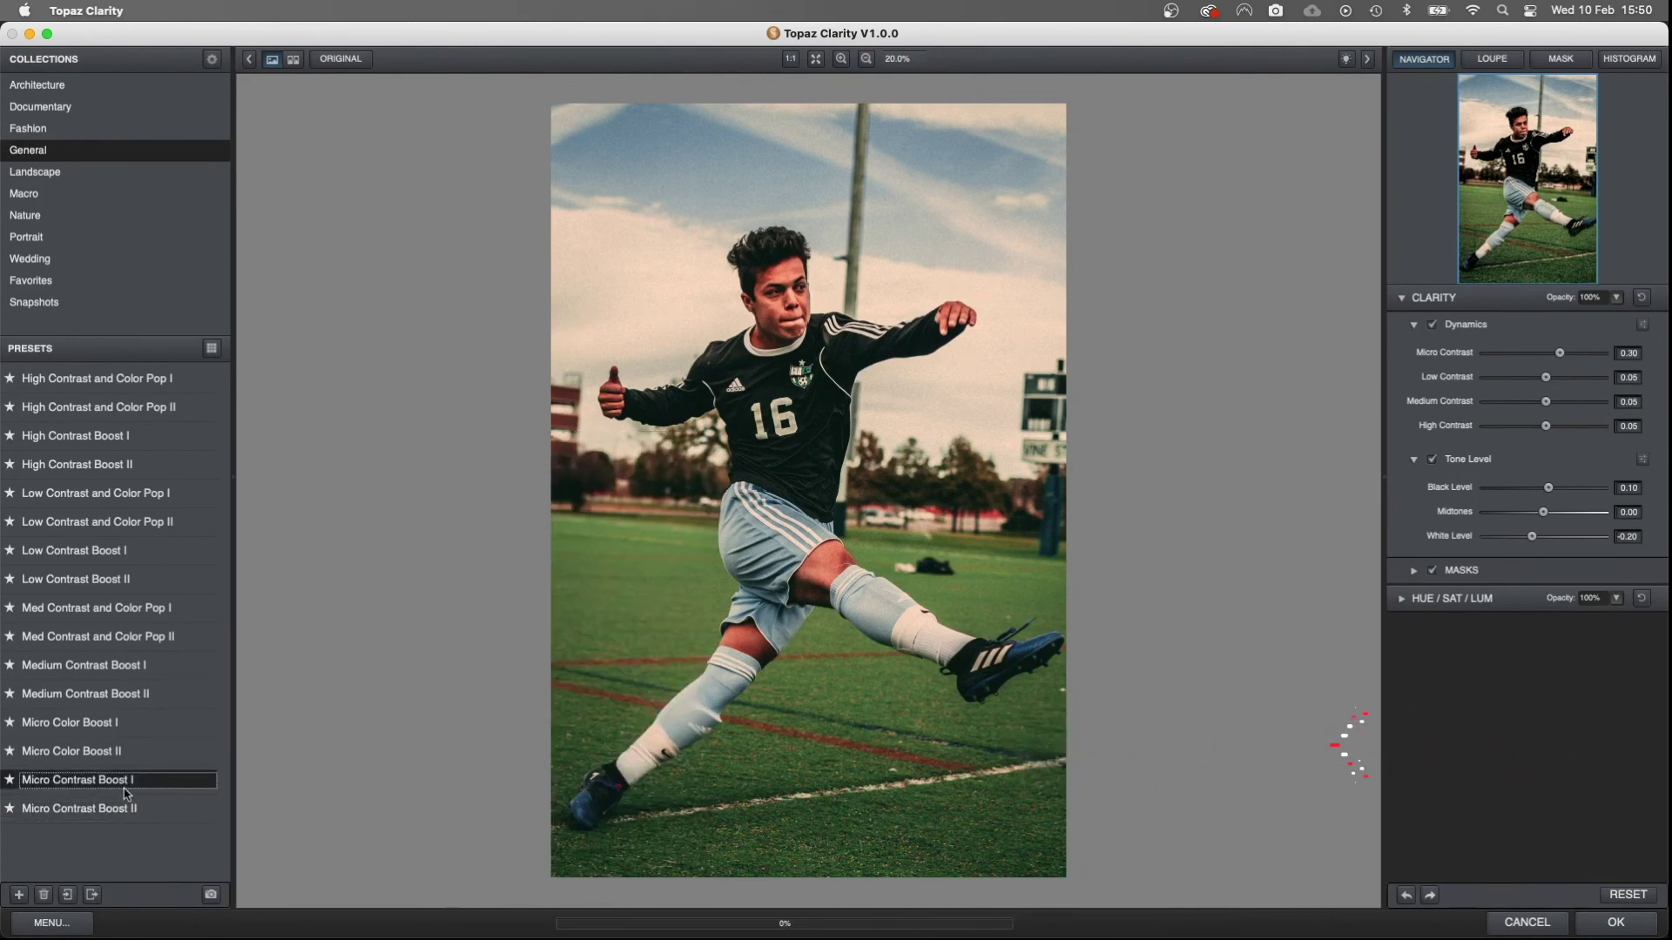
pyautogui.moveTo(115, 754)
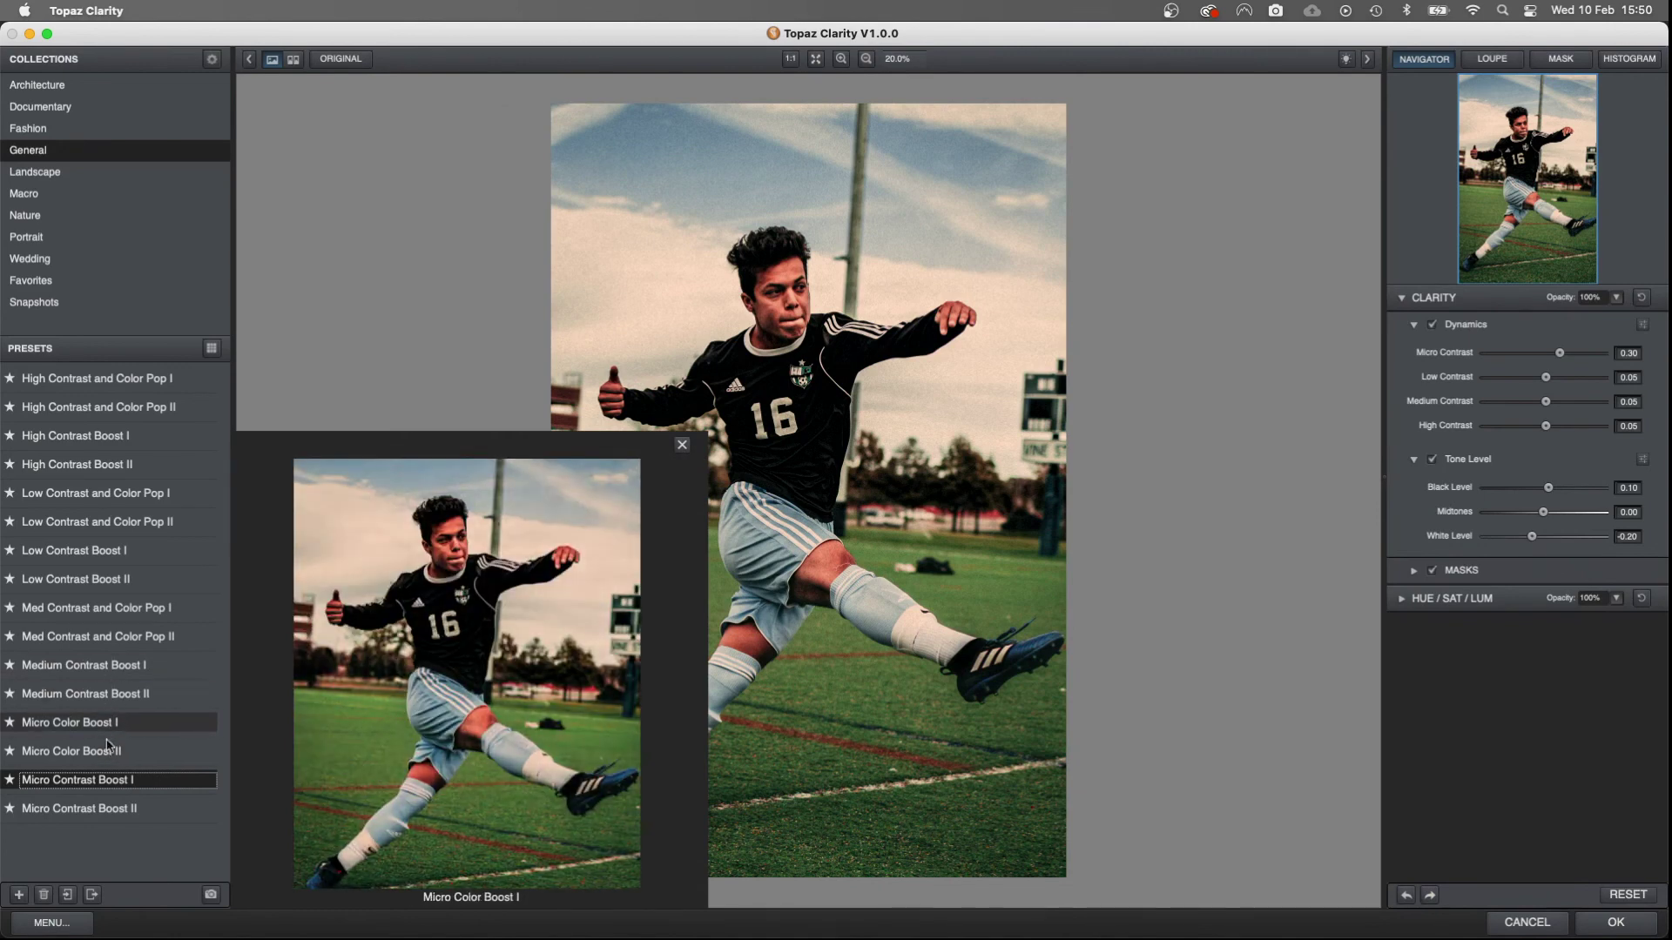
pyautogui.click(122, 810)
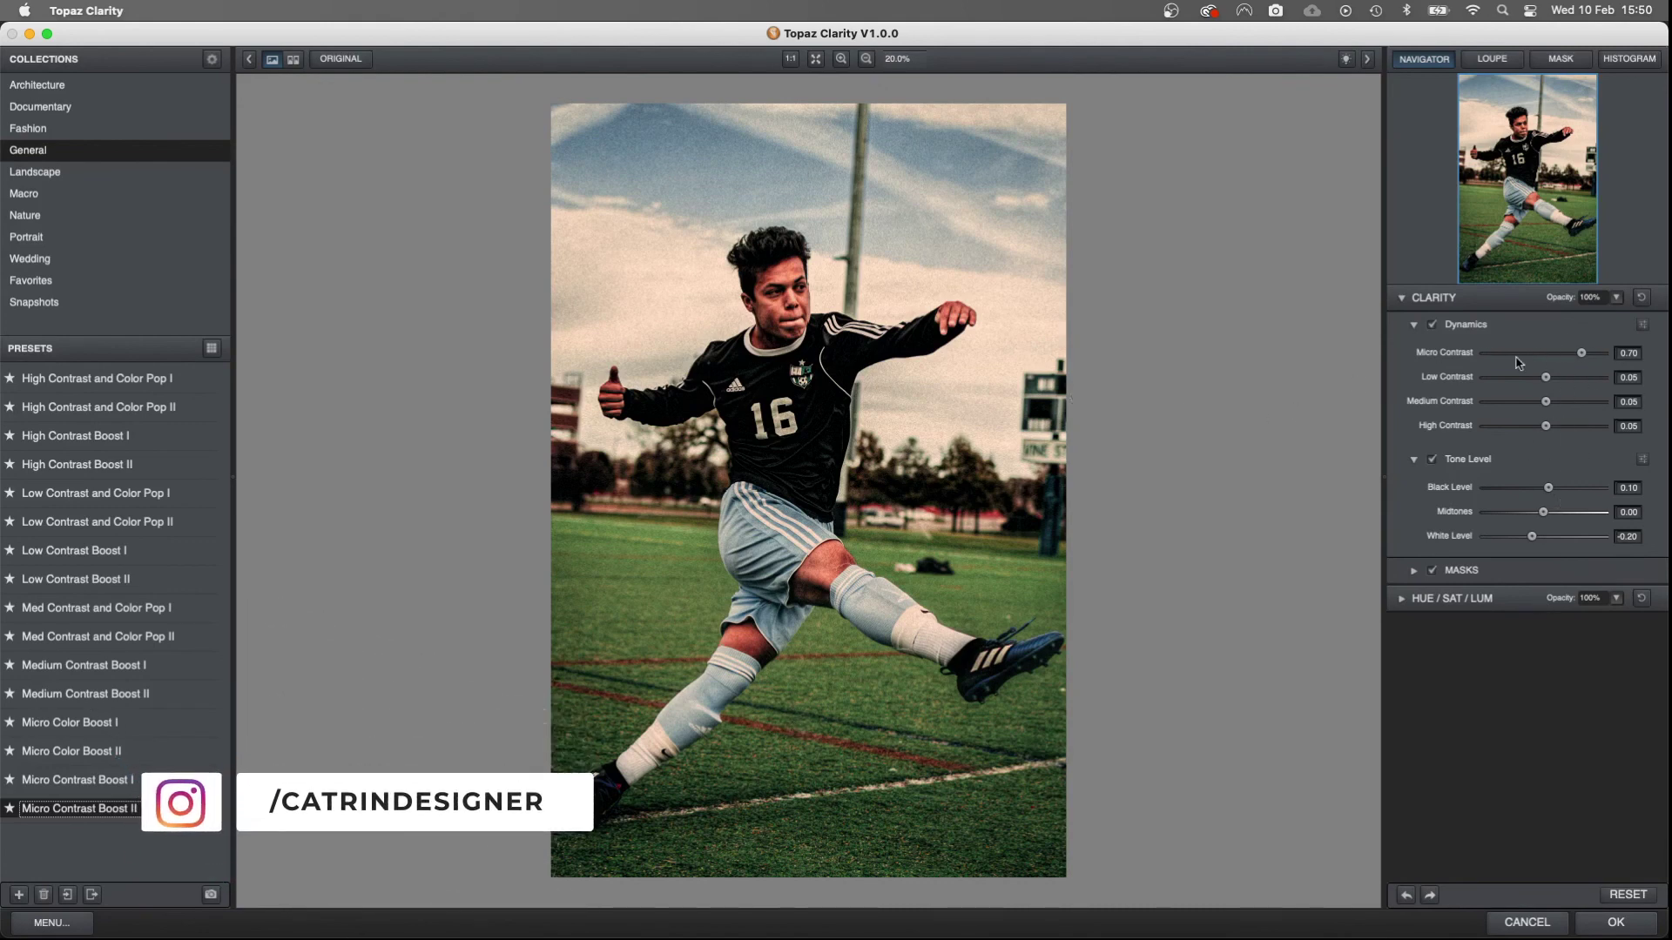
pyautogui.click(1618, 924)
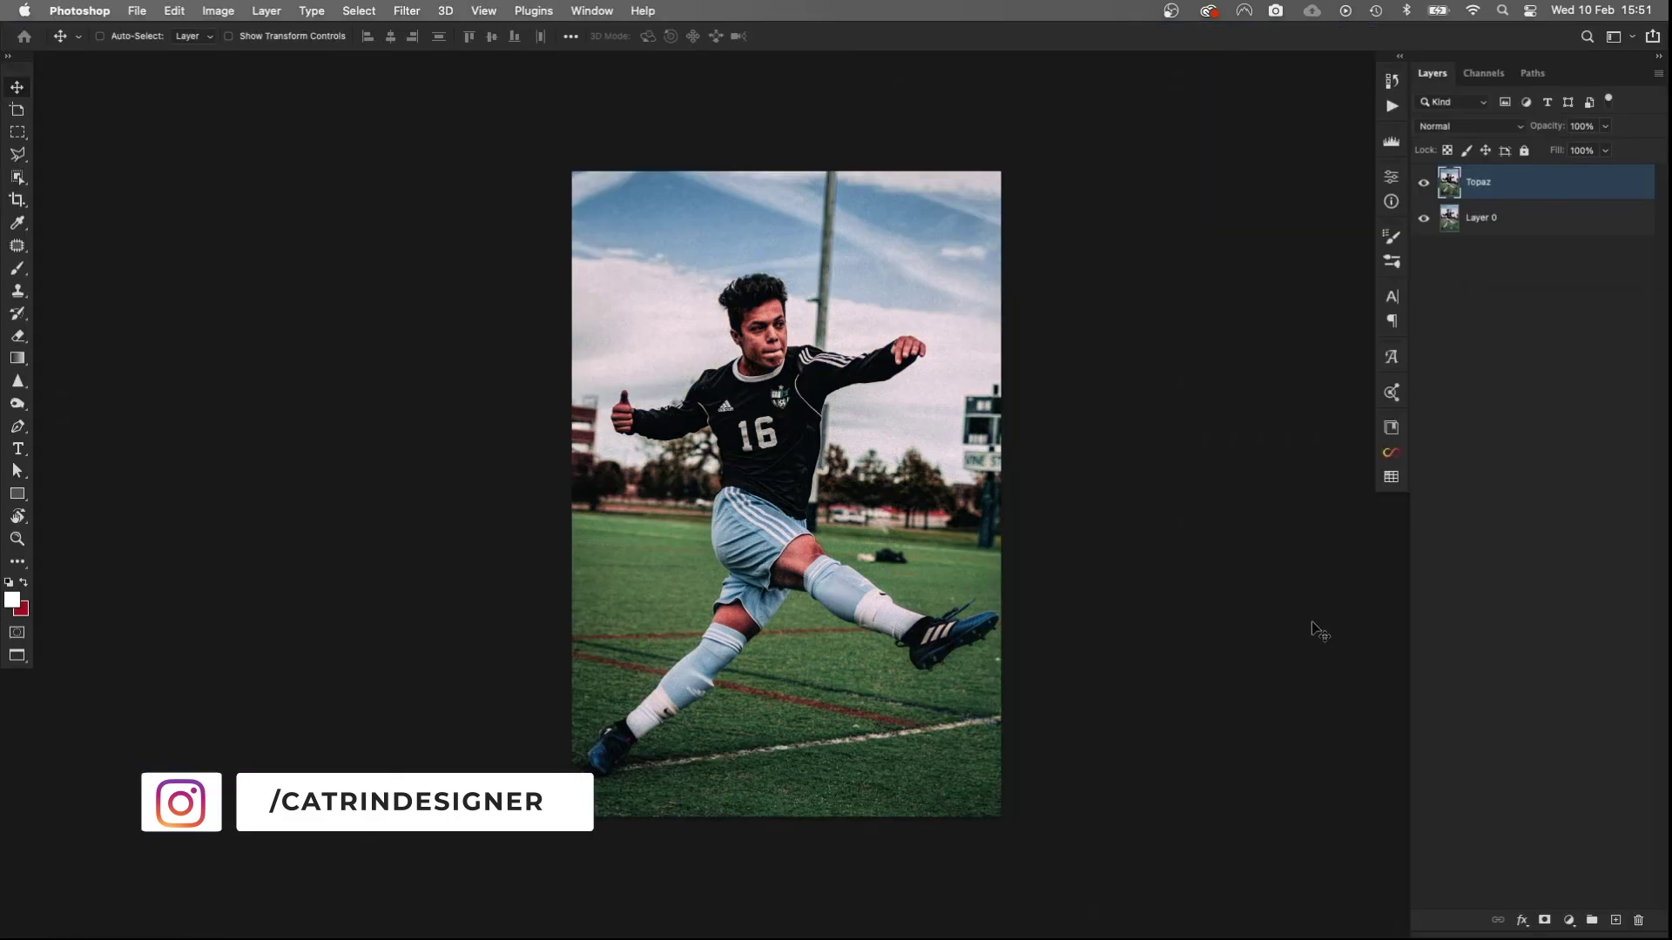
# Step: Compare the photo with and without the Topaz layer, examining the player's face, kit and legs up close
pyautogui.click(1425, 185)
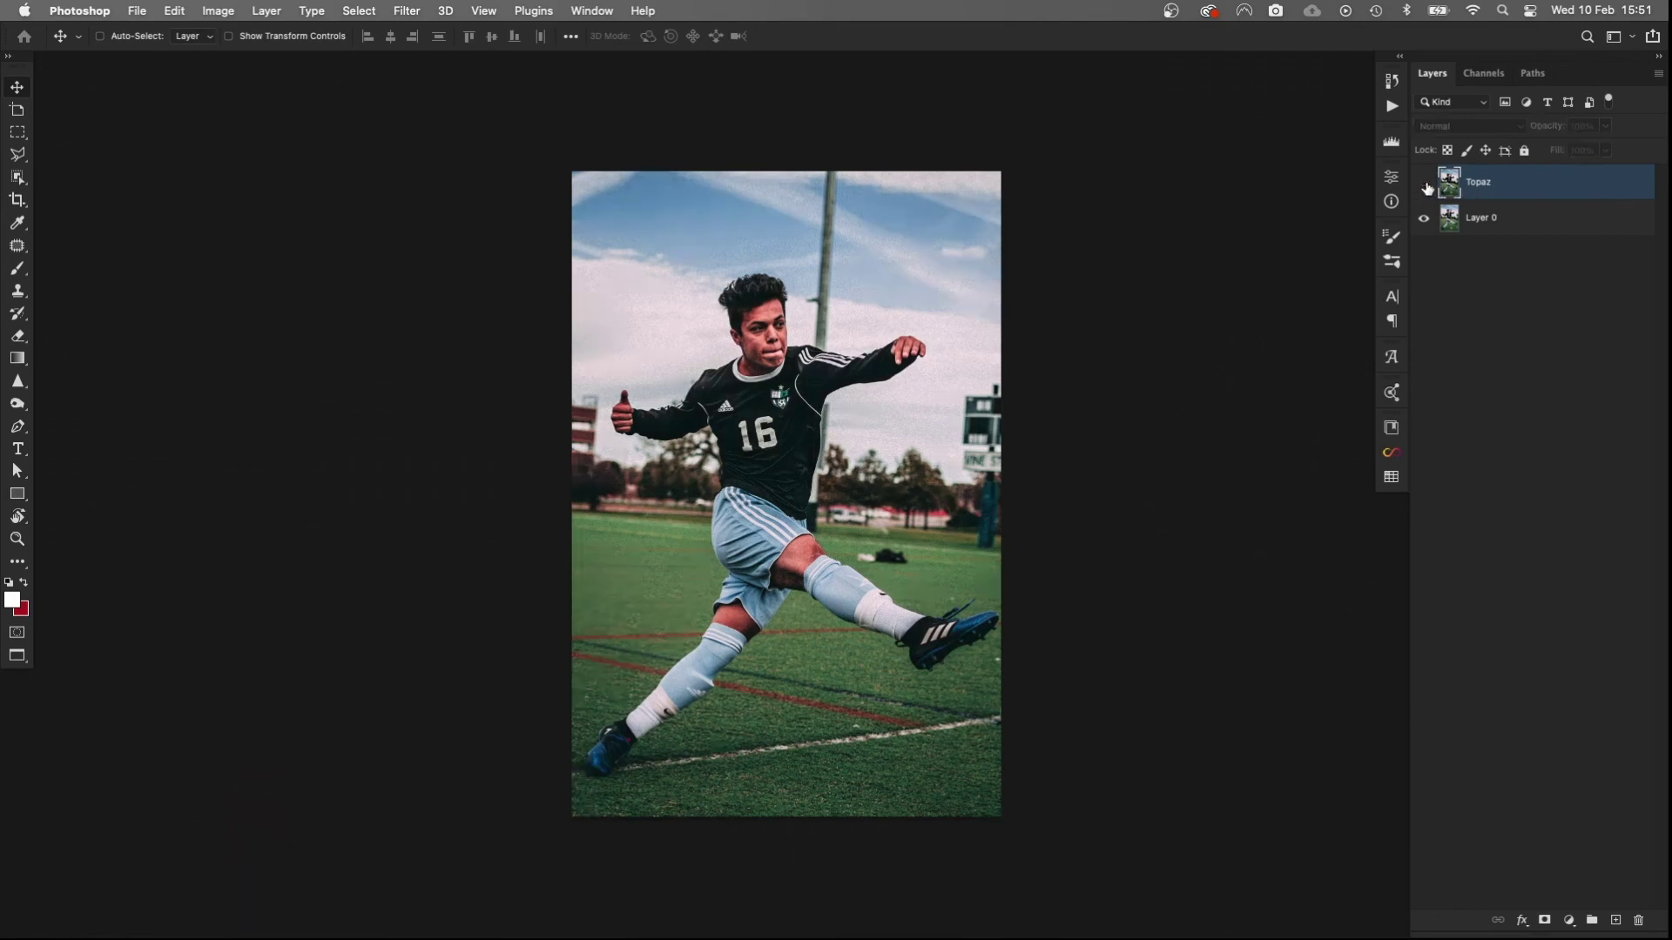
pyautogui.click(1424, 185)
pyautogui.click(1424, 185)
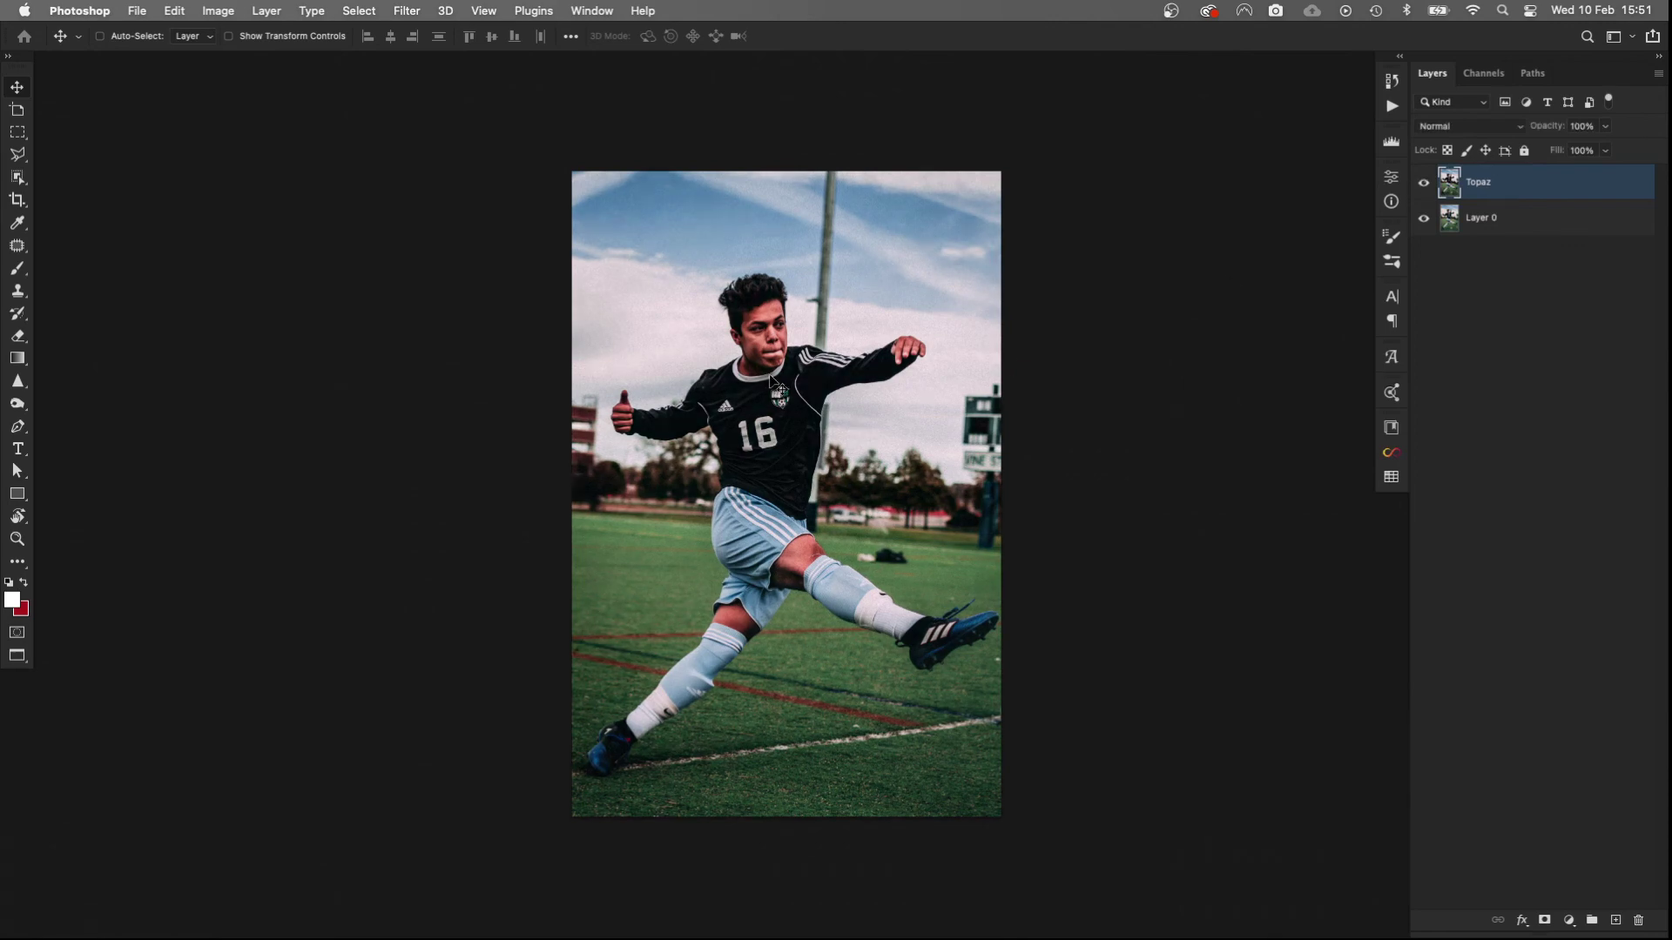
pyautogui.scroll(5, 773, 380)
pyautogui.click(1424, 184)
pyautogui.click(1424, 183)
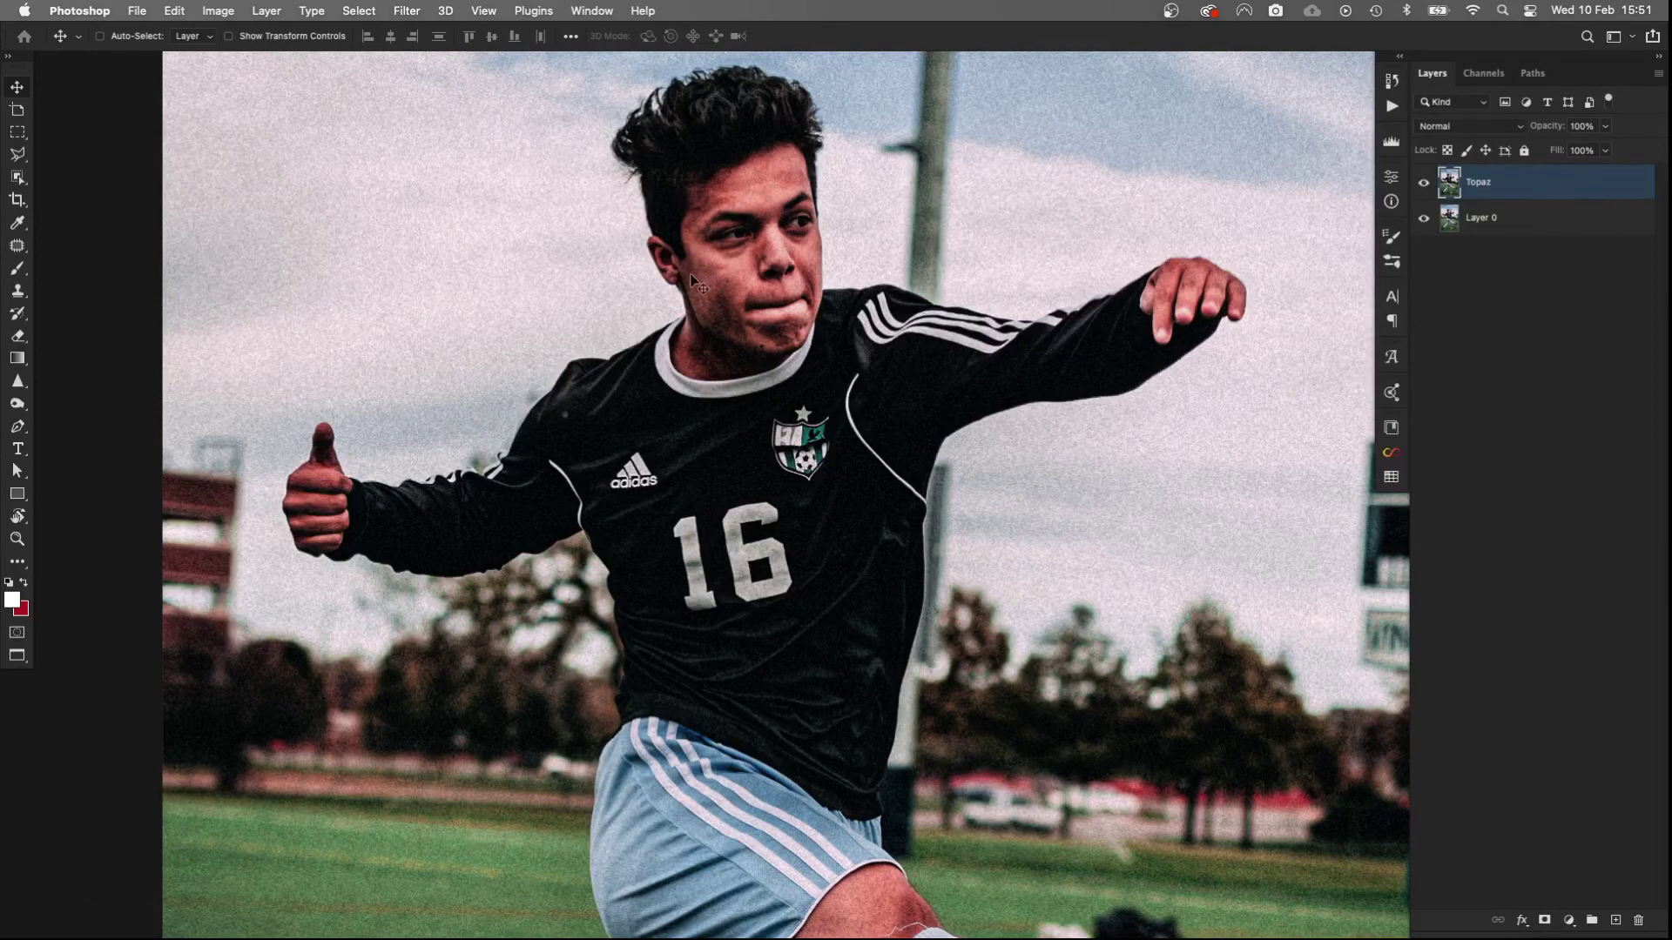
pyautogui.scroll(-5, 938, 582)
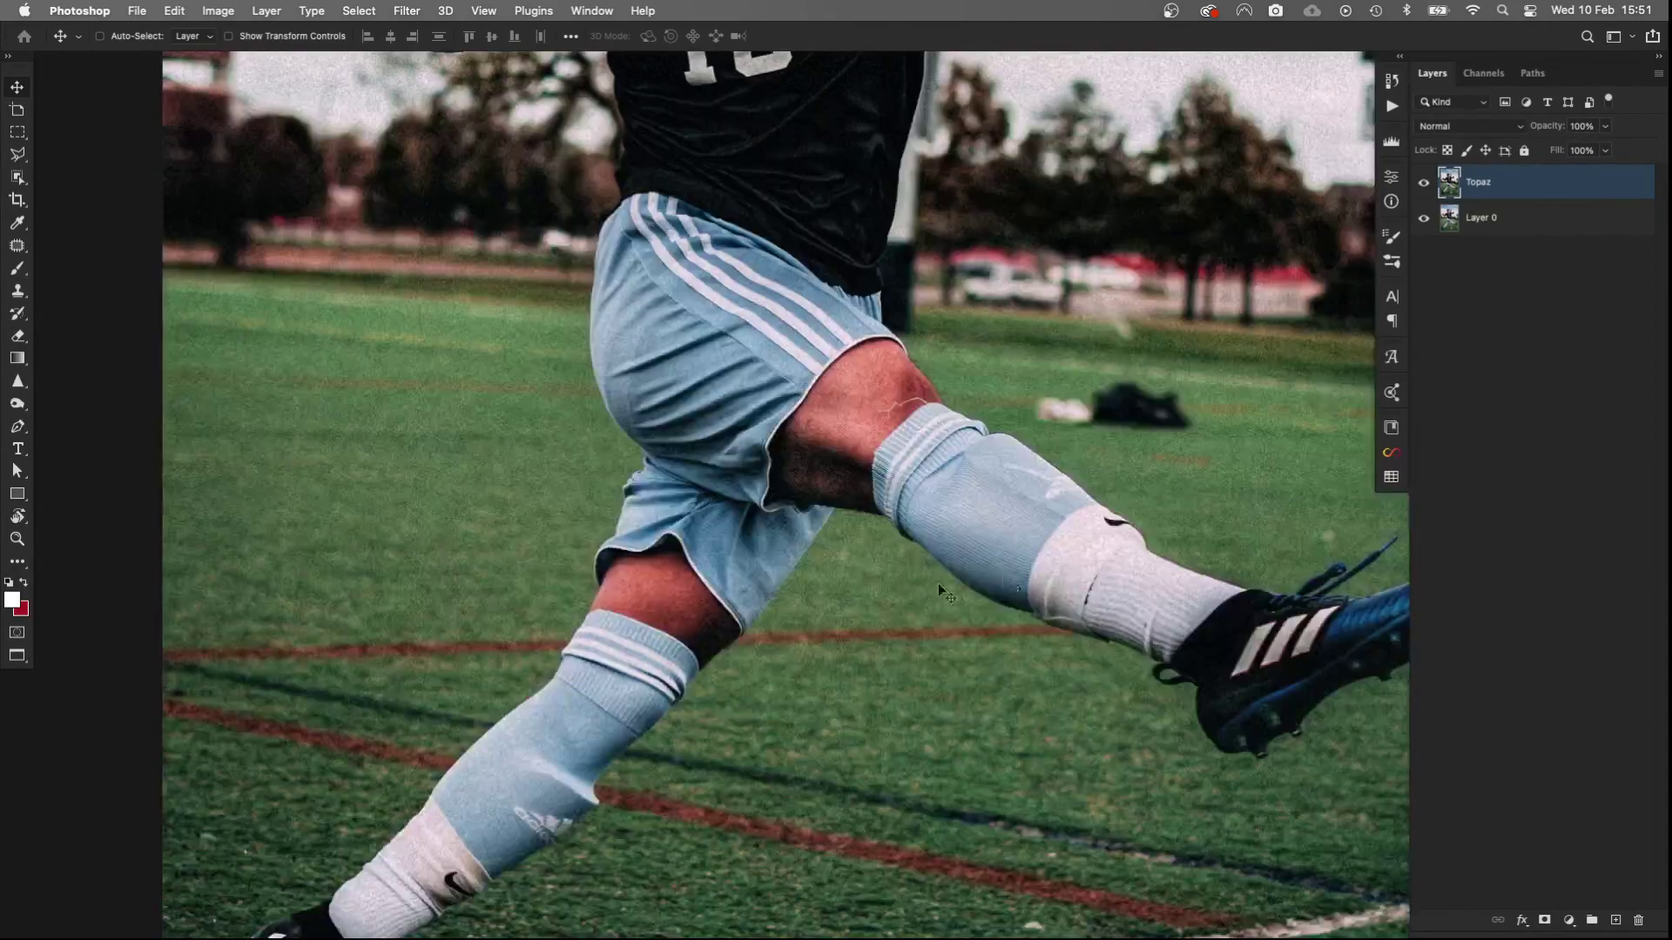
pyautogui.scroll(-5, 1149, 487)
pyautogui.hscroll(5, 1132, 452)
pyautogui.scroll(2, 1062, 349)
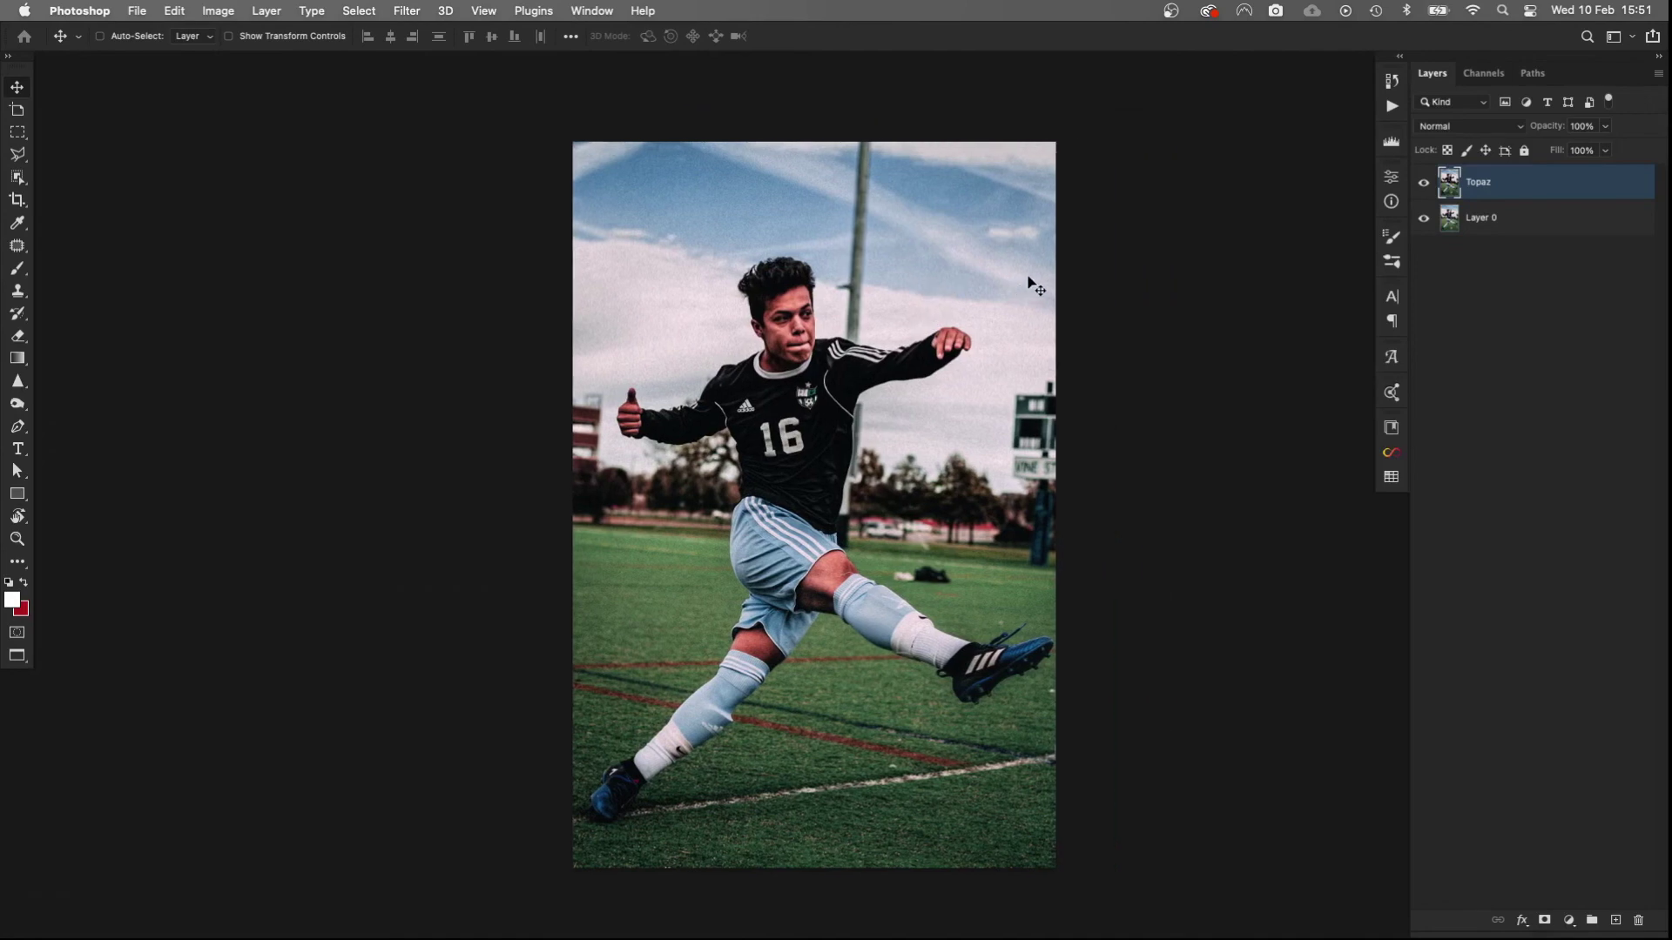
pyautogui.click(1425, 185)
pyautogui.click(1424, 184)
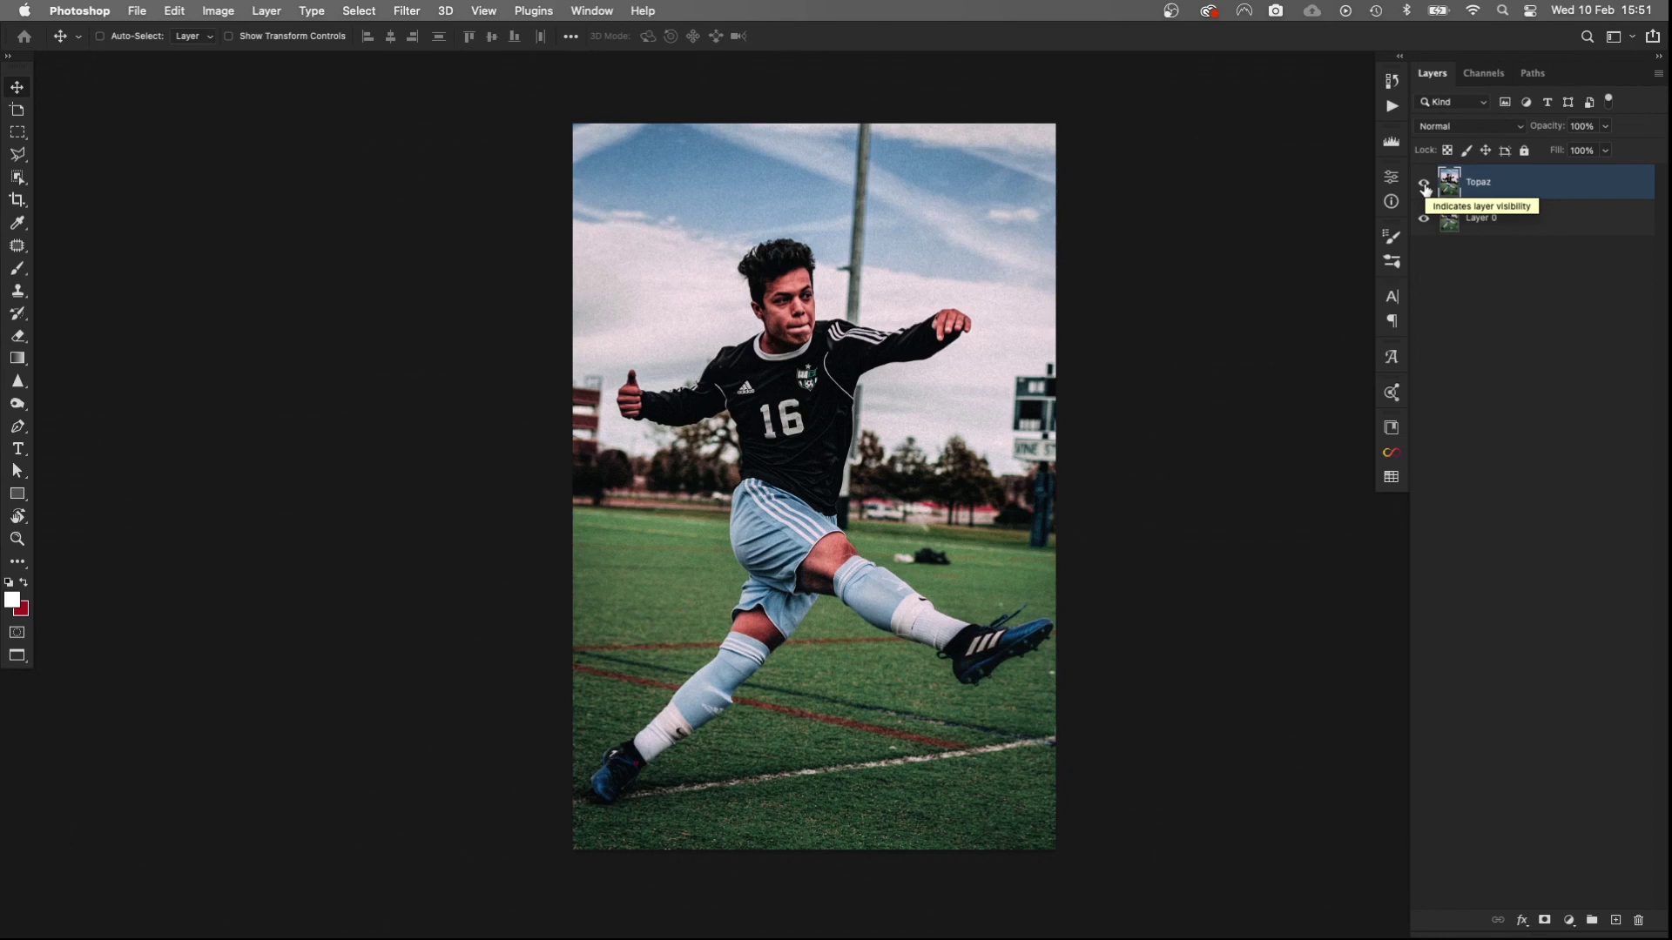
pyautogui.click(406, 10)
pyautogui.moveTo(507, 409)
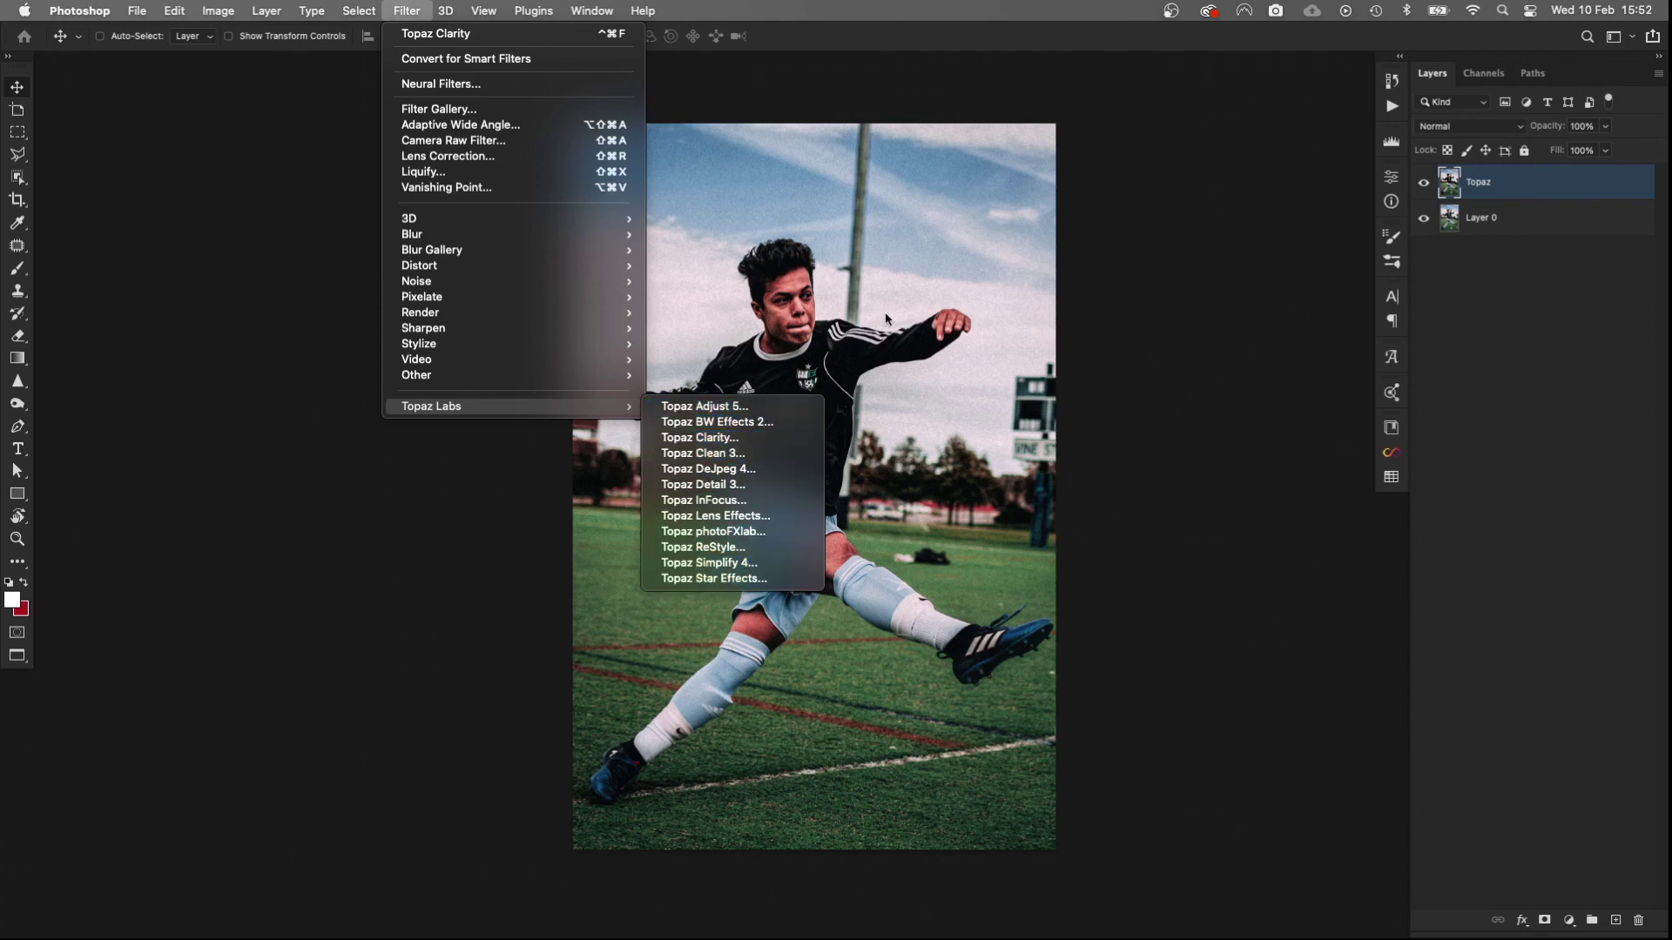
pyautogui.click(1348, 253)
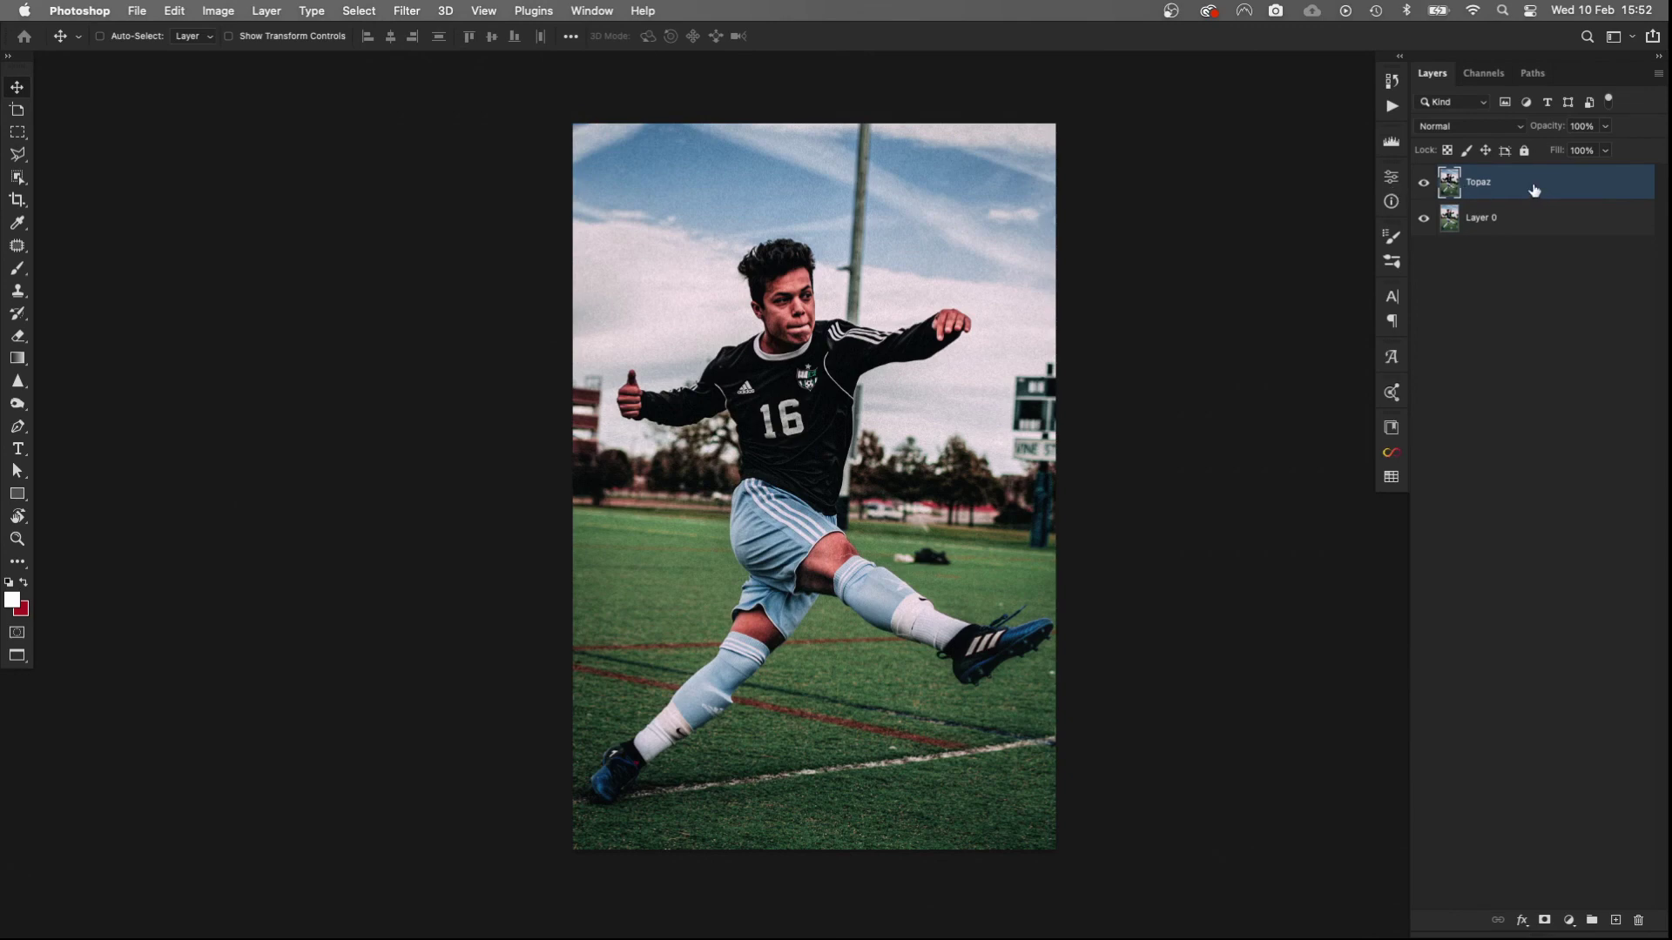
# Step: Duplicate Layer 0 as a new layer named Camera Raw and hide the Topaz layer
pyautogui.click(1491, 228)
pyautogui.press('super+j')
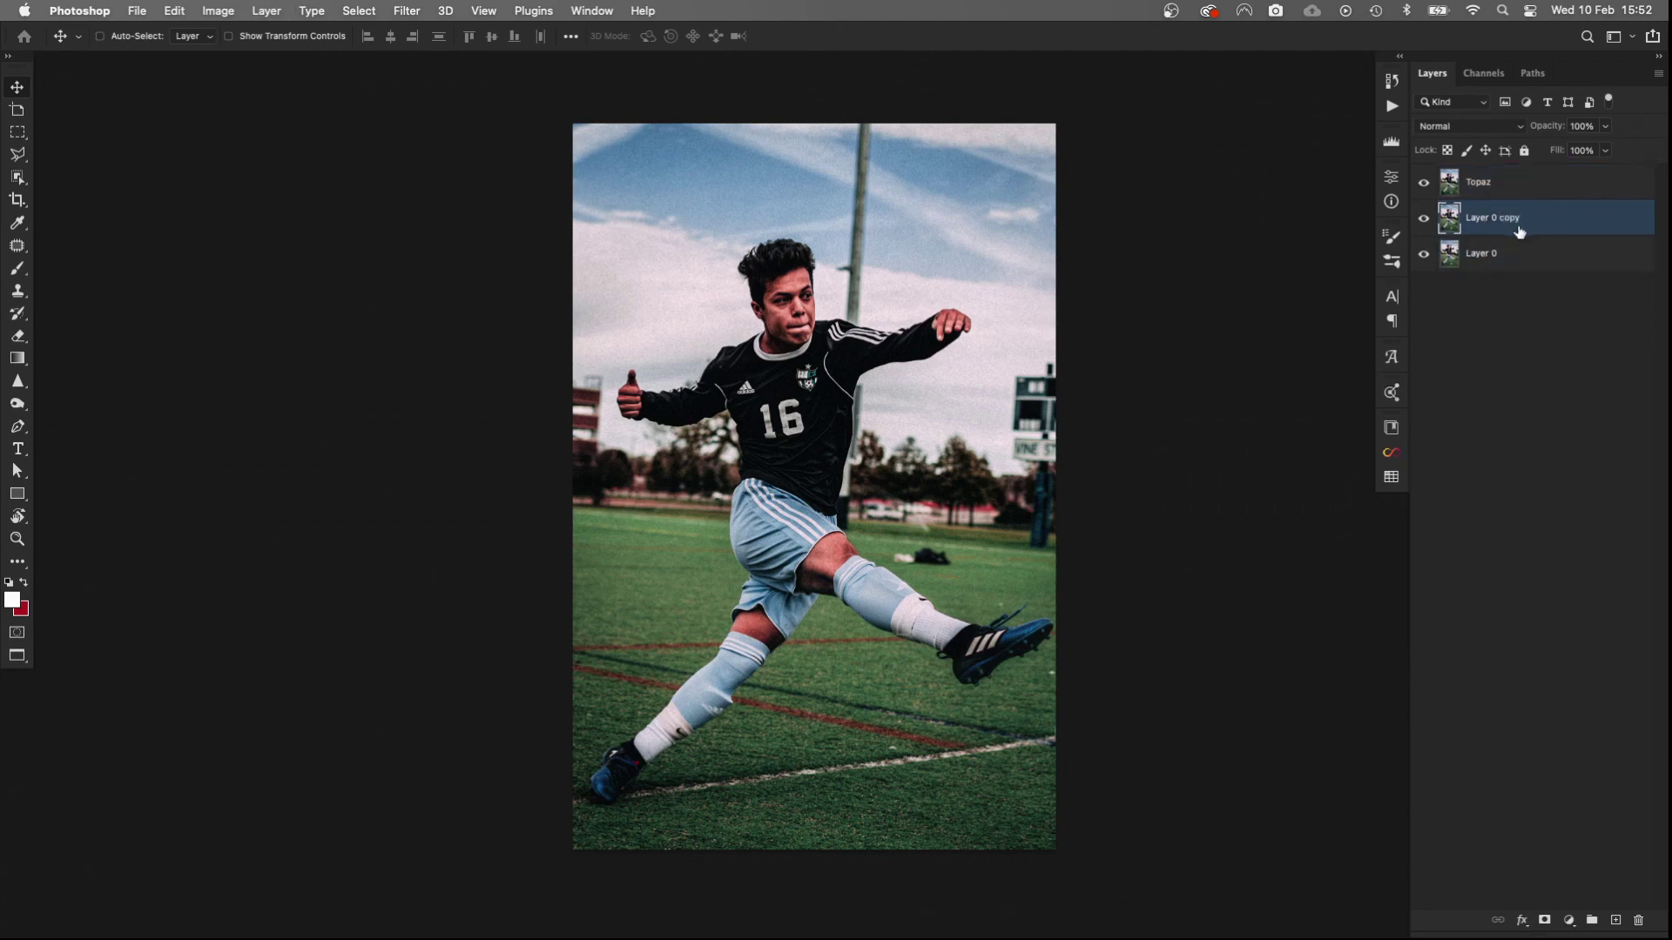
pyautogui.doubleClick(1491, 218)
pyautogui.write('Camera Raw')
pyautogui.press('Return')
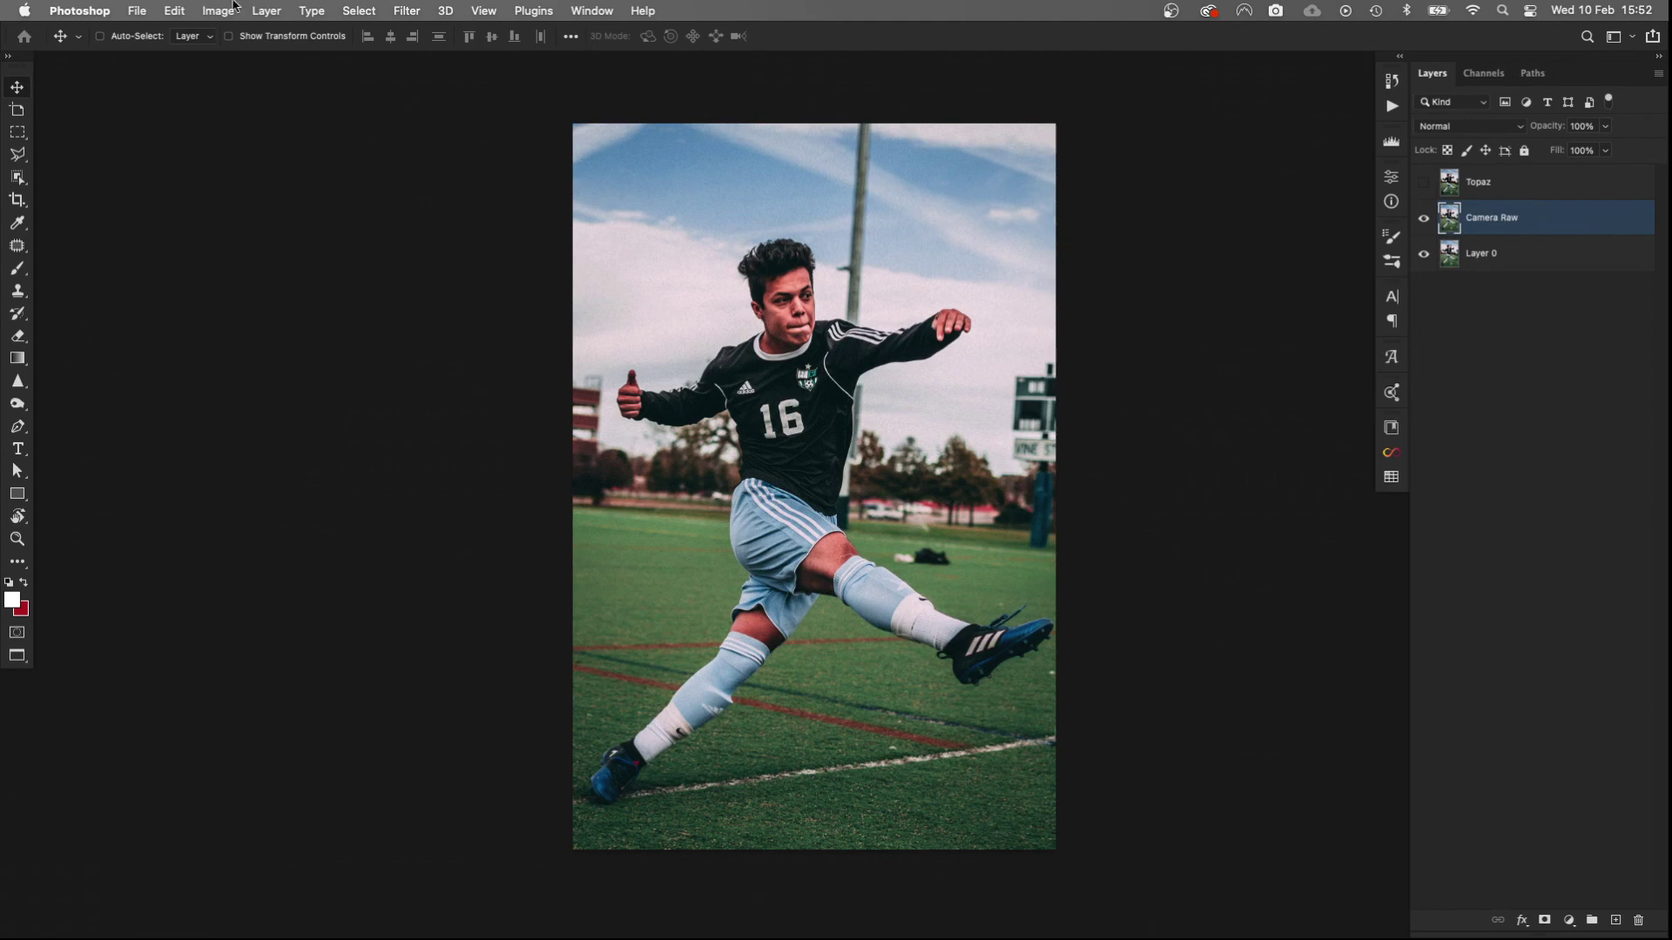
# Step: Open the Camera Raw filter on the Camera Raw layer with its Basic adjustments expanded
pyautogui.click(405, 10)
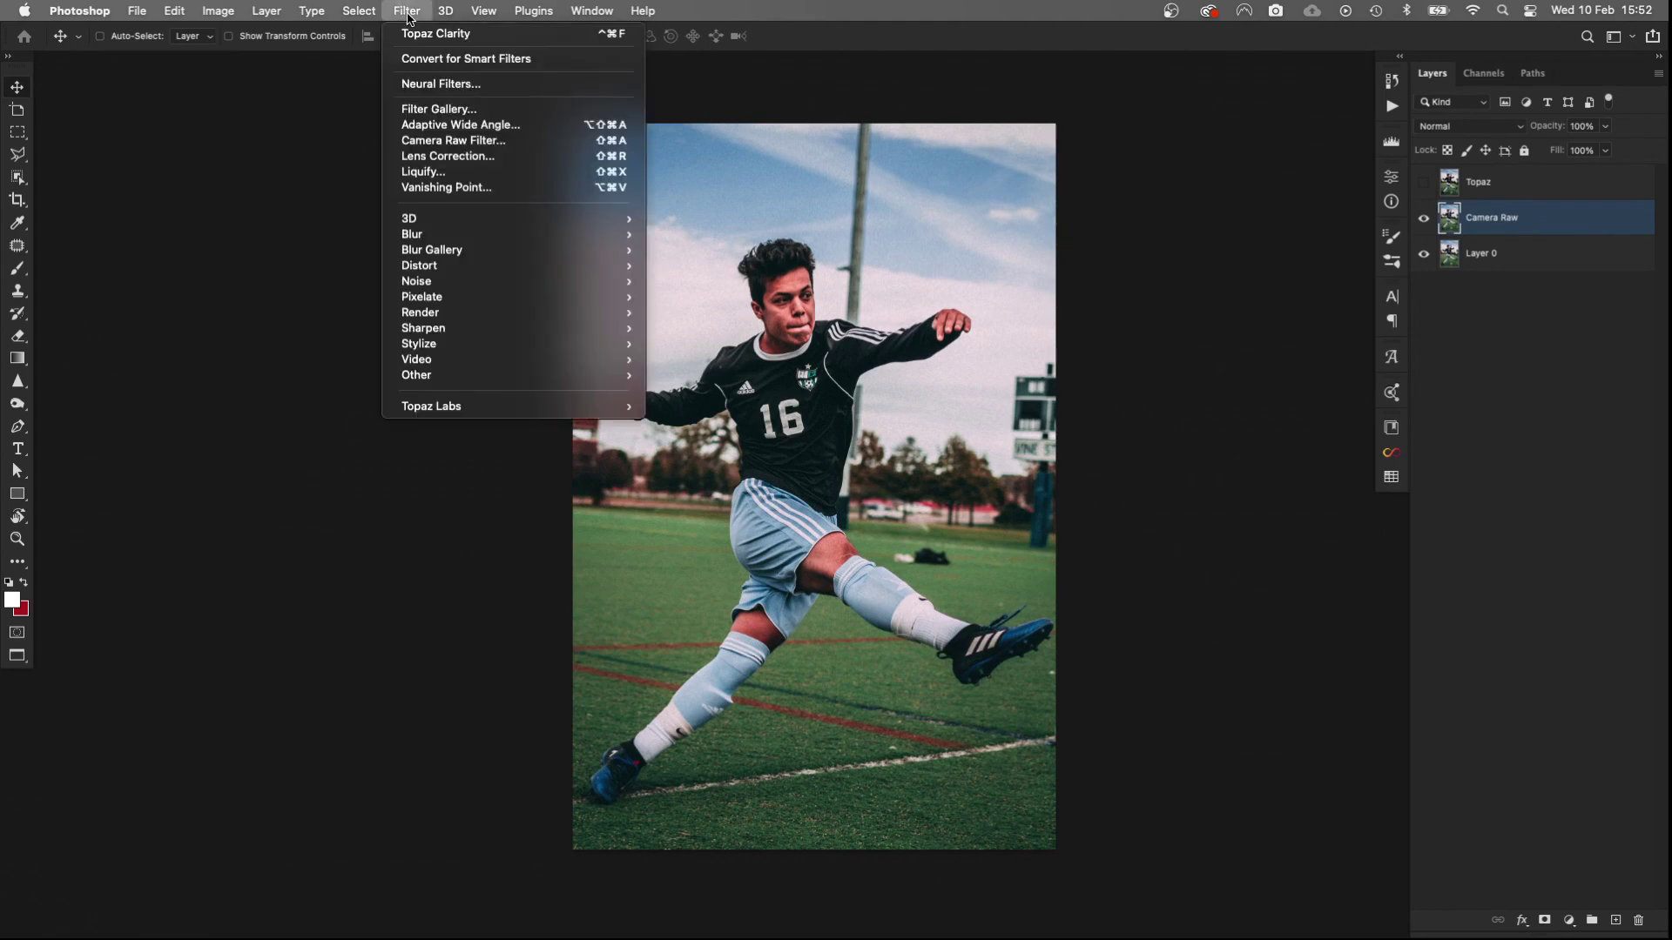
pyautogui.click(409, 140)
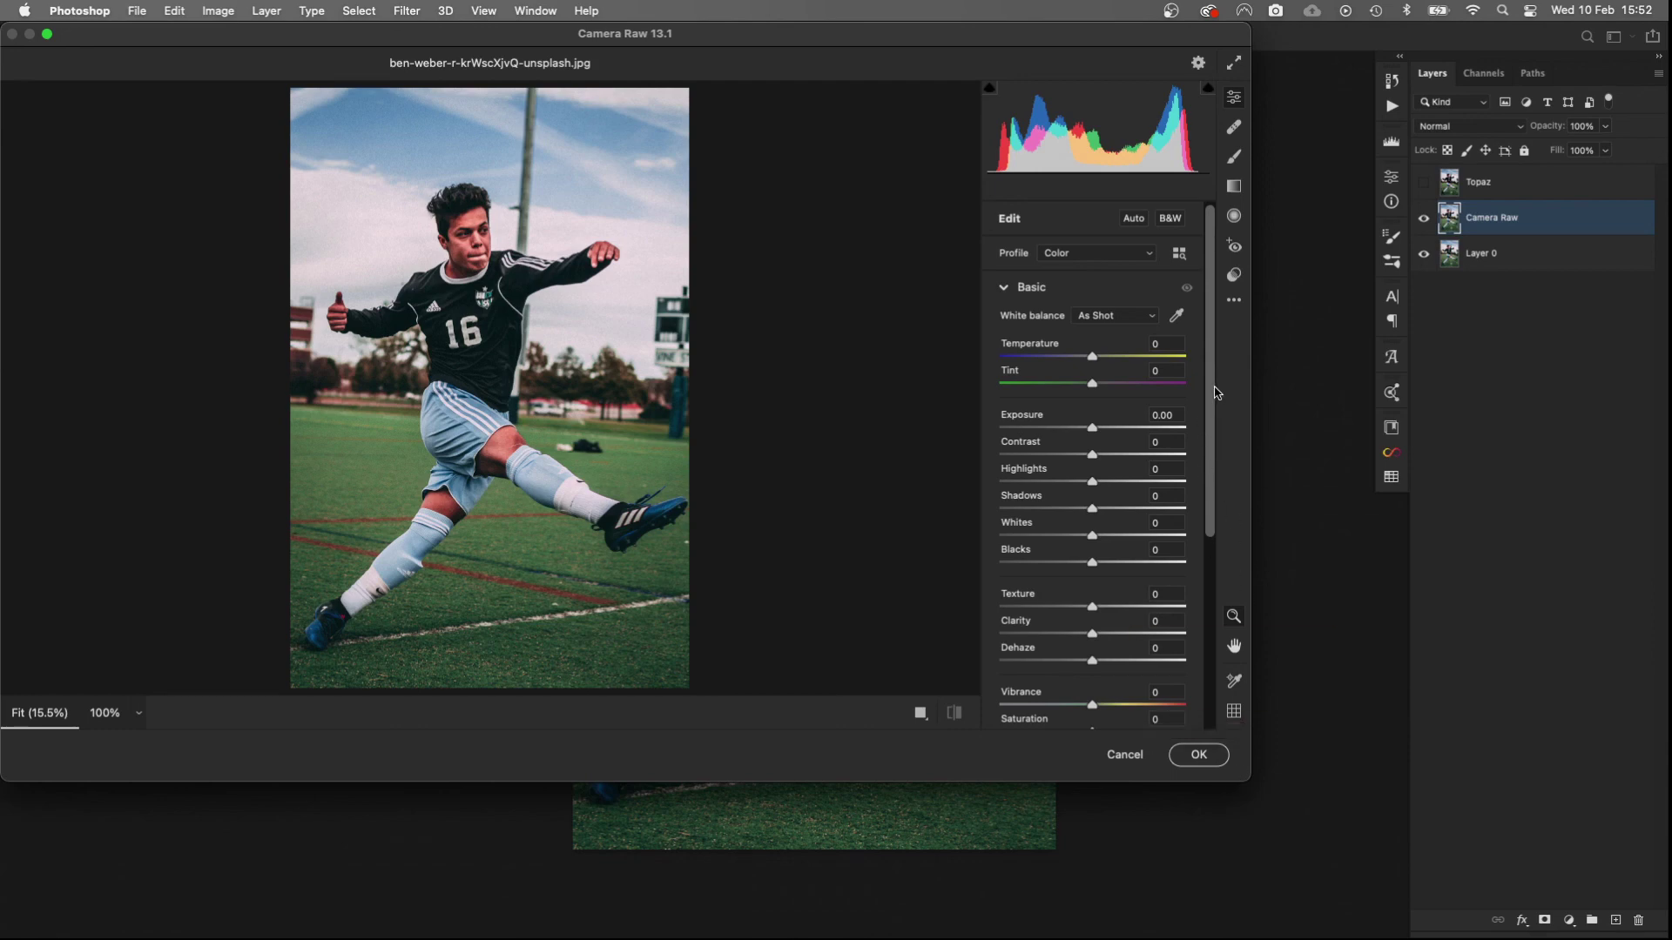
pyautogui.moveTo(1210, 355)
pyautogui.mouseDown()
pyautogui.moveTo(1214, 484)
pyautogui.moveTo(1212, 325)
pyautogui.mouseUp()
pyautogui.click(1003, 288)
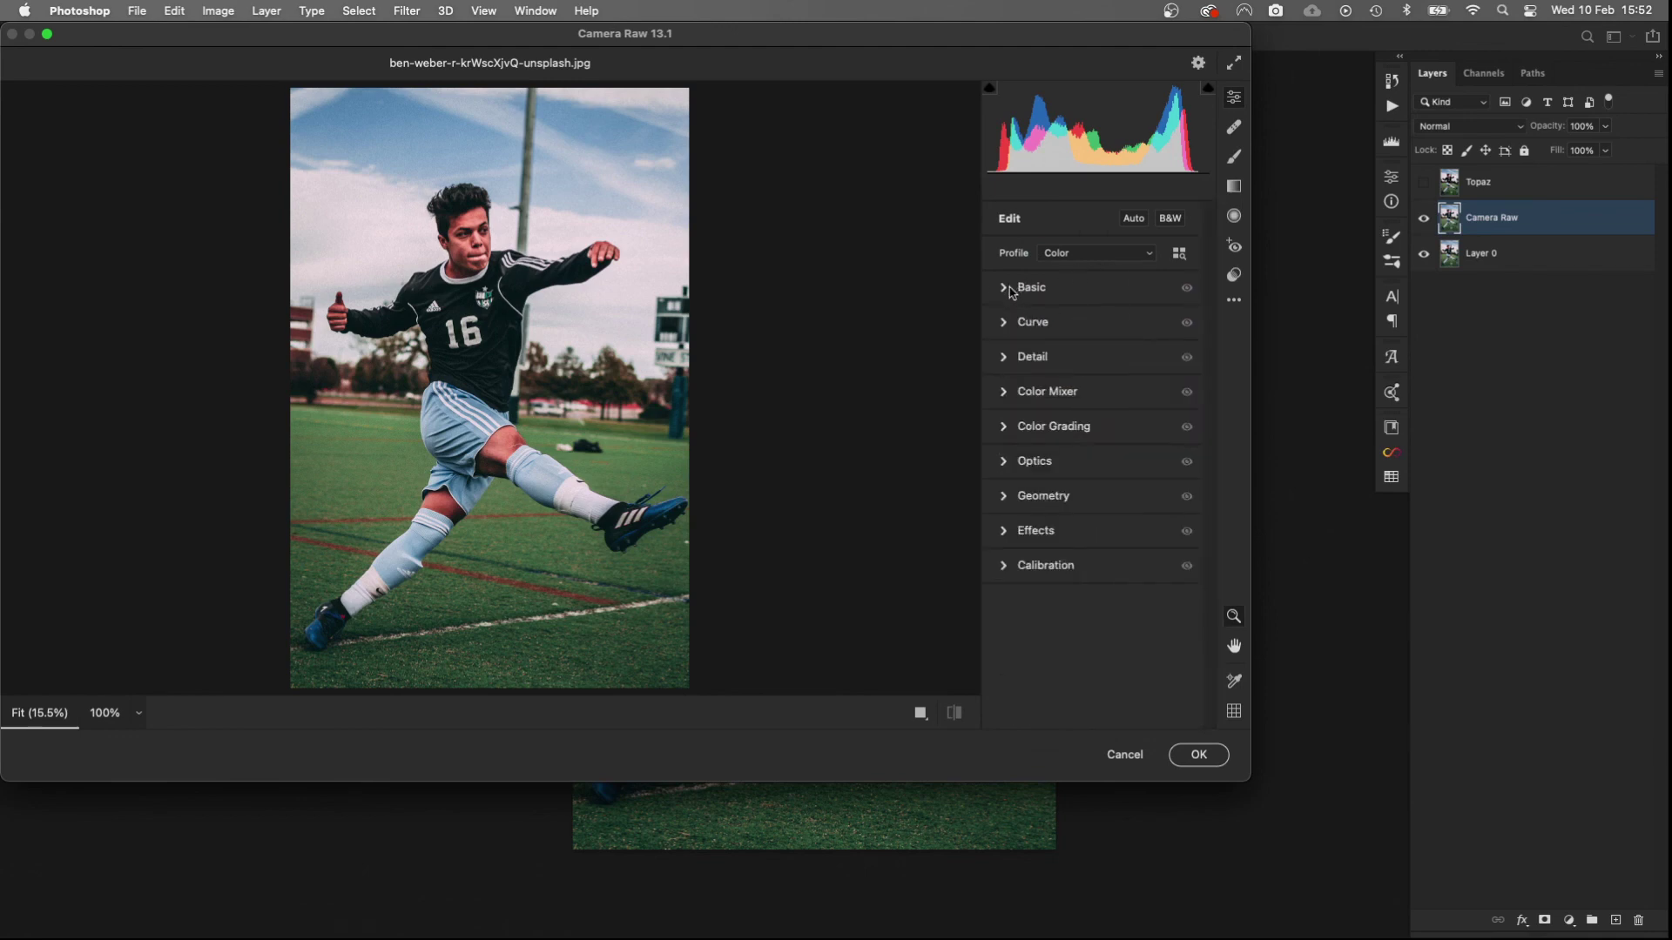
pyautogui.click(1006, 288)
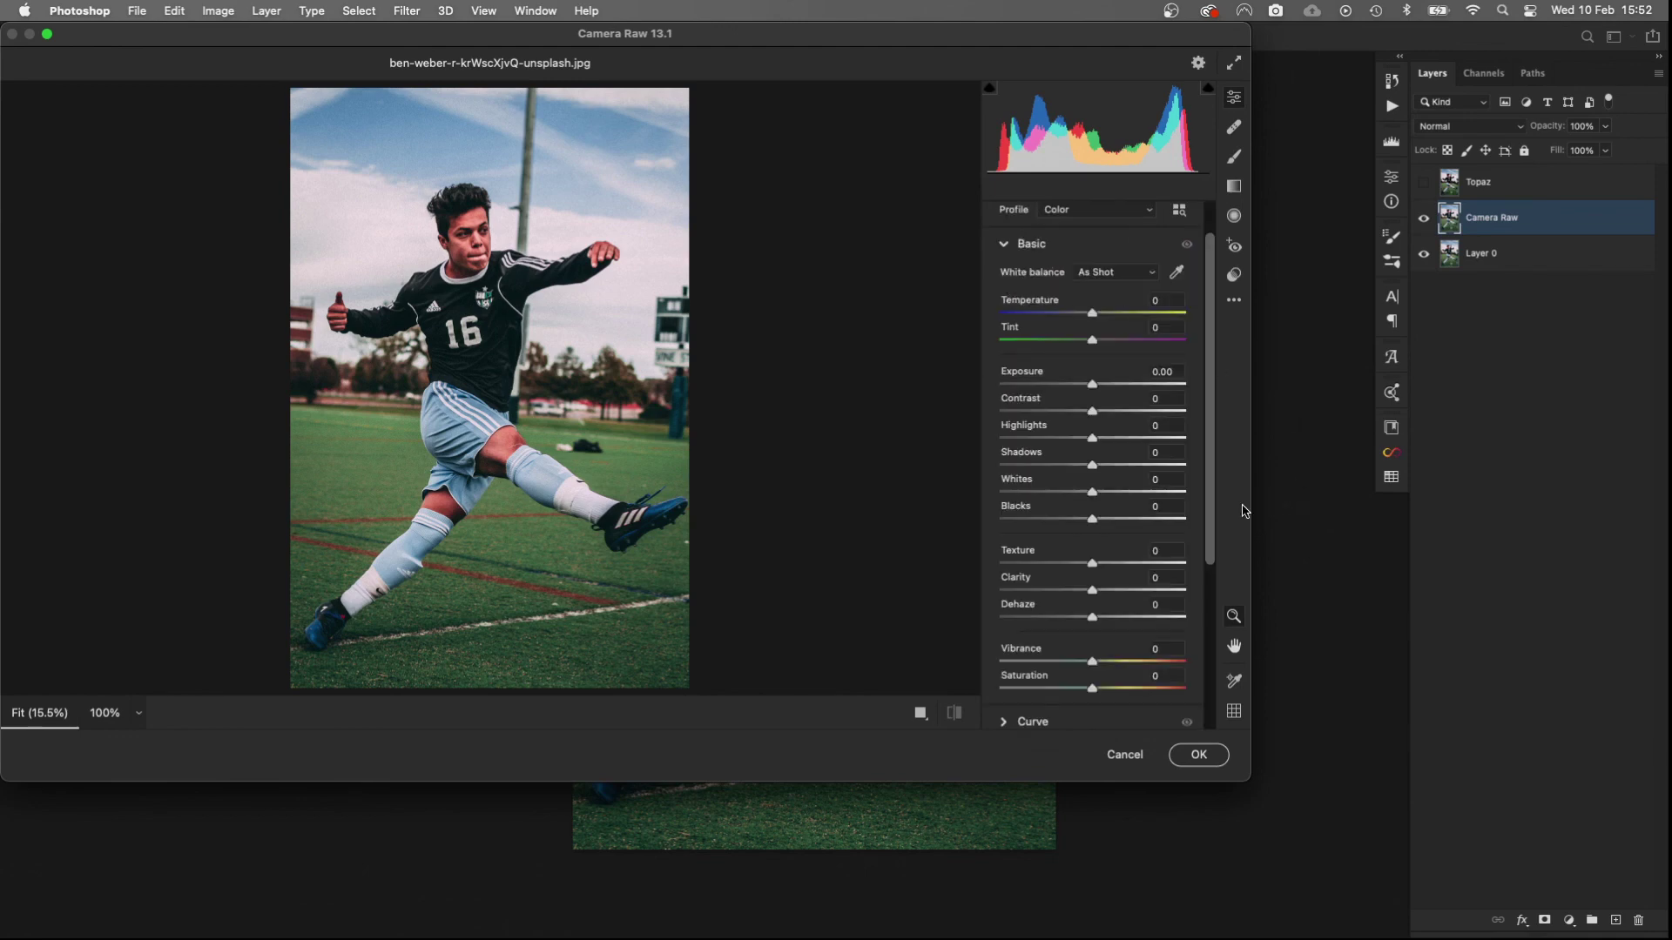
pyautogui.moveTo(1206, 514); pyautogui.dragTo(1209, 549)
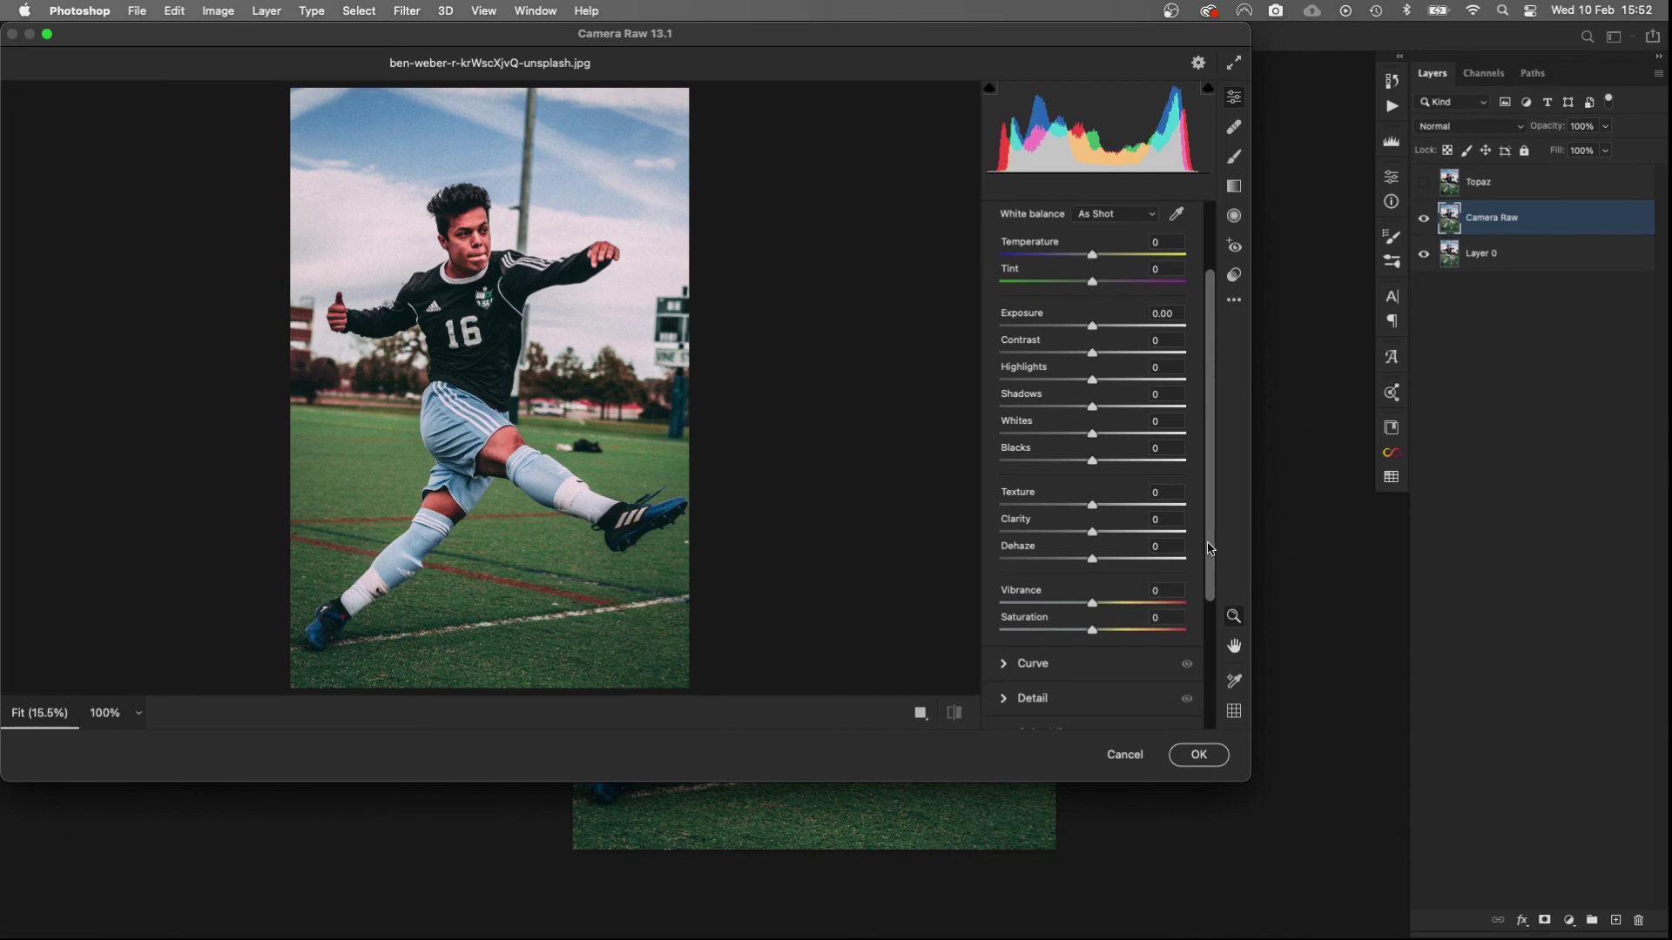
# Step: Set the photo's Clarity to +31 and Texture to +11 in the Basic adjustments
pyautogui.scroll(2, 470, 294)
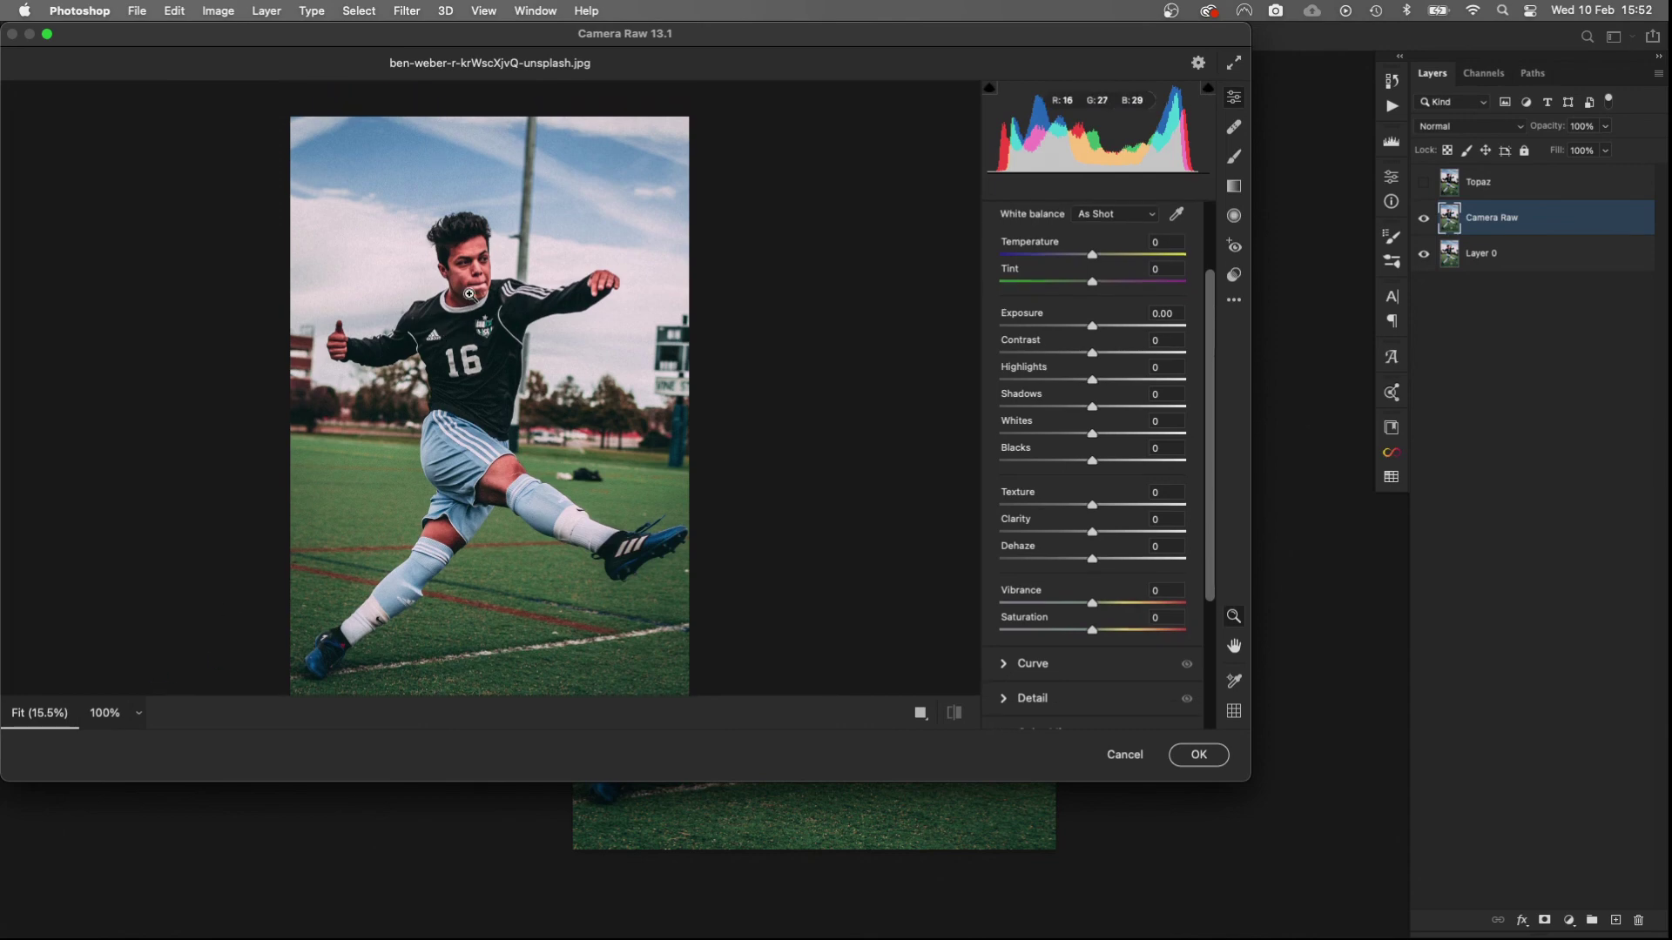
pyautogui.scroll(1, 470, 294)
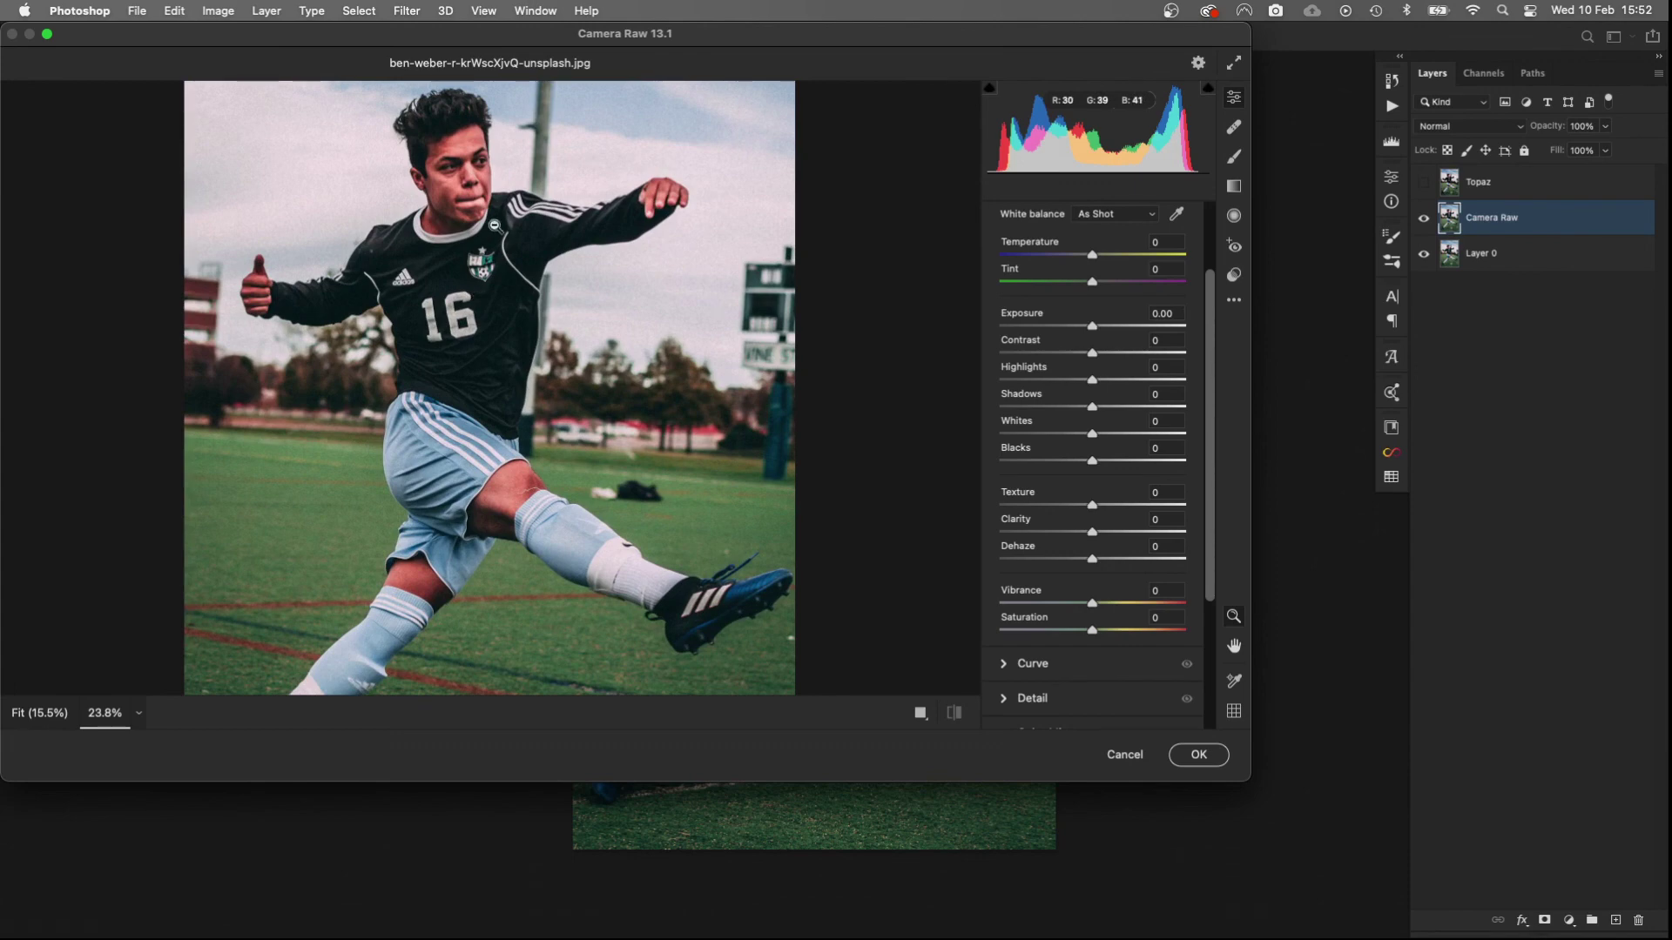
pyautogui.scroll(3, 509, 226)
pyautogui.scroll(-1, 523, 218)
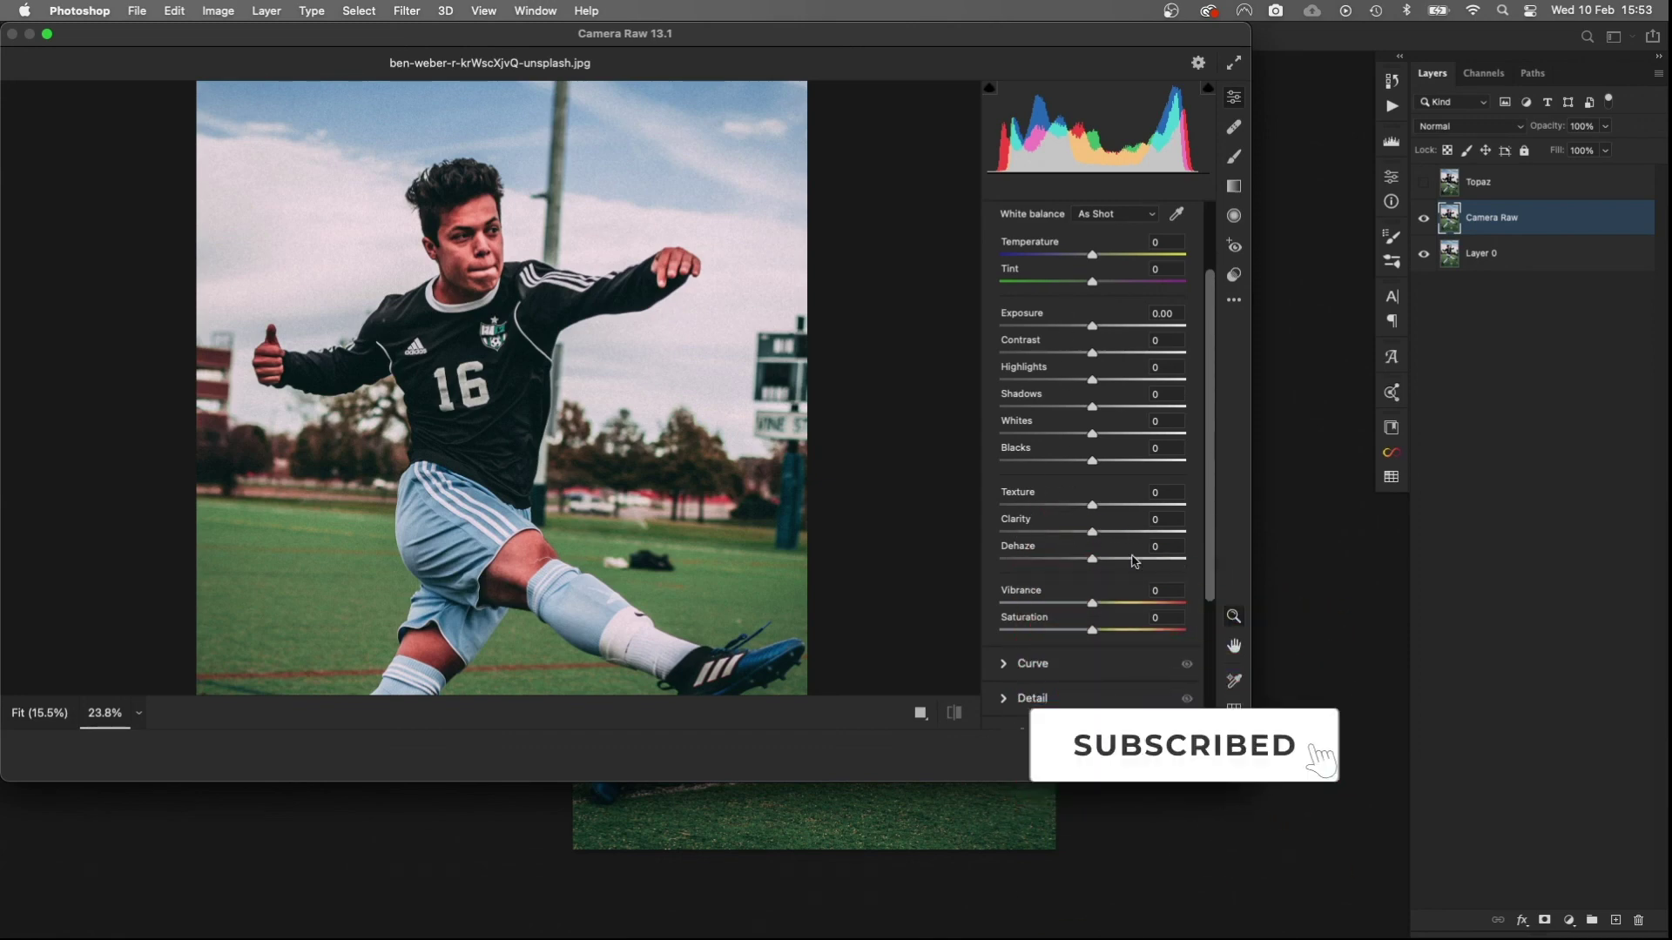
pyautogui.moveTo(1095, 534)
pyautogui.mouseDown()
pyautogui.moveTo(1149, 533)
pyautogui.moveTo(999, 533)
pyautogui.moveTo(1145, 540)
pyautogui.moveTo(1120, 537)
pyautogui.mouseUp()
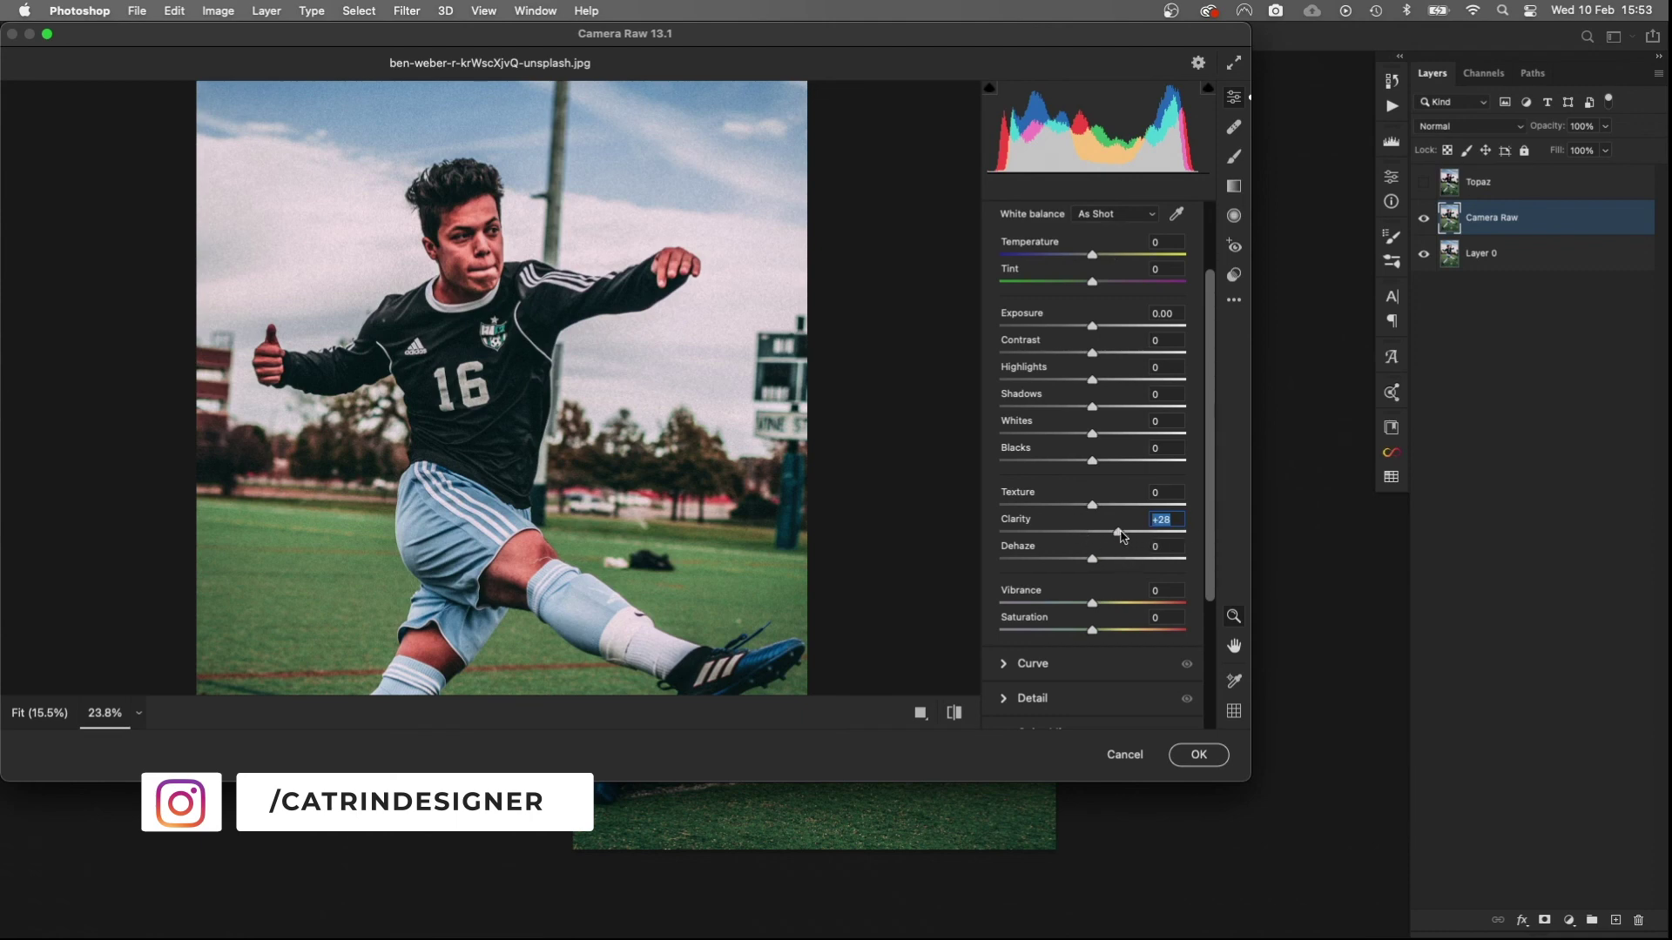
pyautogui.moveTo(1122, 537)
pyautogui.mouseDown()
pyautogui.moveTo(1186, 533)
pyautogui.moveTo(1095, 537)
pyautogui.moveTo(1122, 540)
pyautogui.mouseUp()
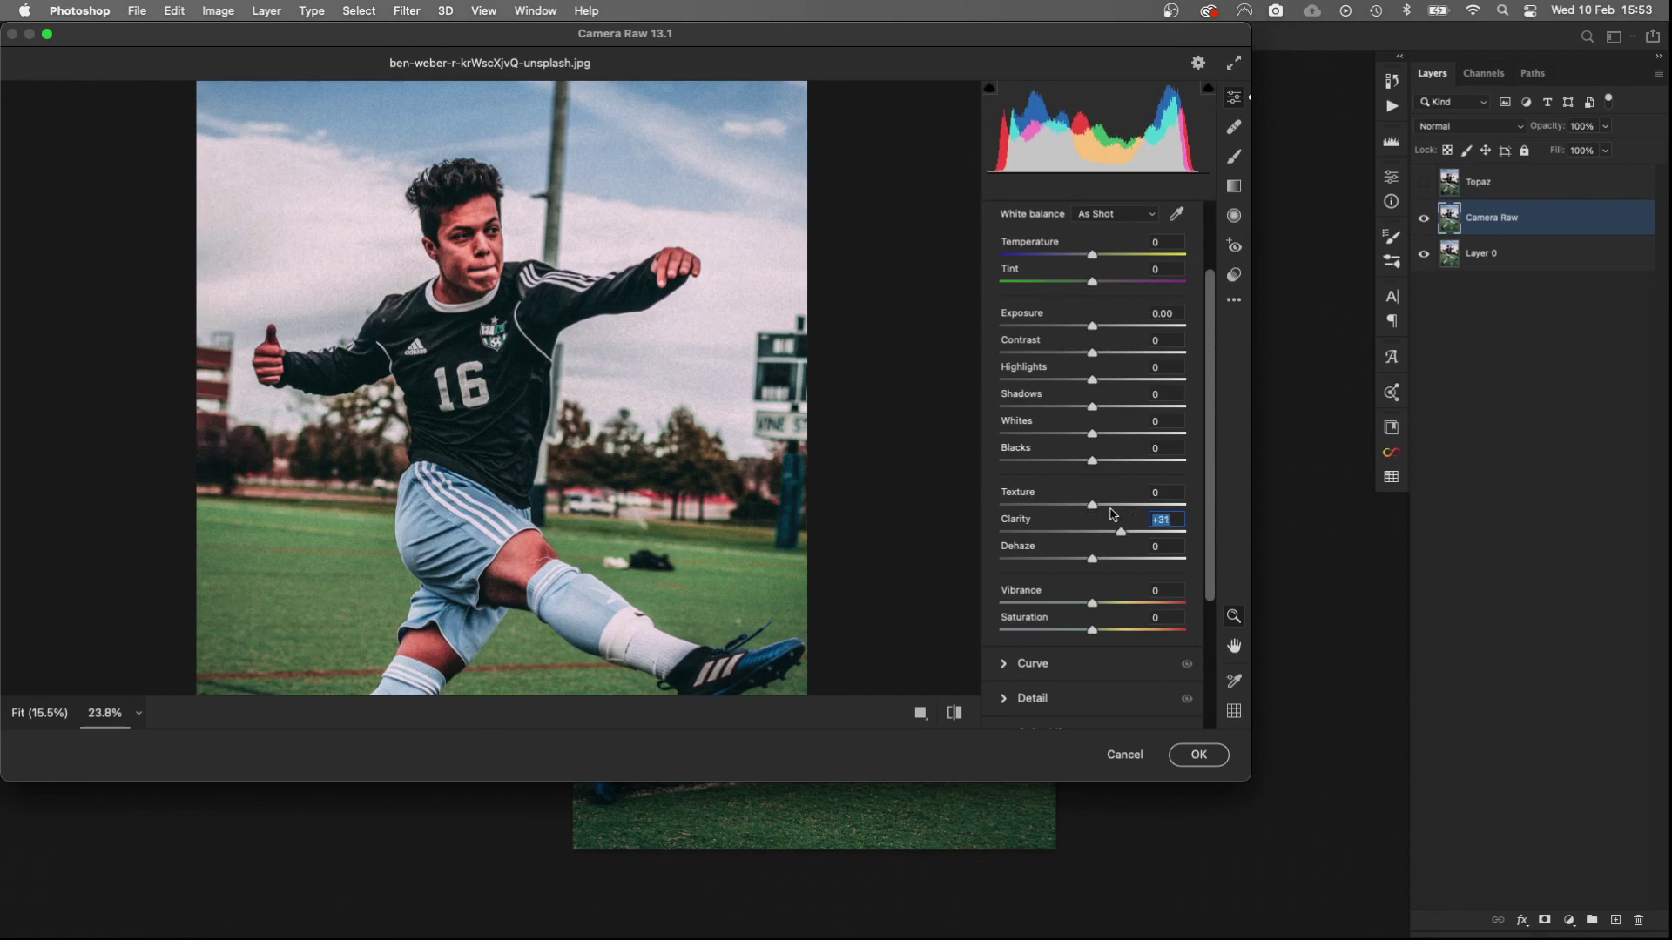
pyautogui.moveTo(1091, 508)
pyautogui.mouseDown()
pyautogui.moveTo(1157, 507)
pyautogui.moveTo(1067, 508)
pyautogui.moveTo(1163, 508)
pyautogui.moveTo(1088, 507)
pyautogui.moveTo(1116, 512)
pyautogui.mouseUp()
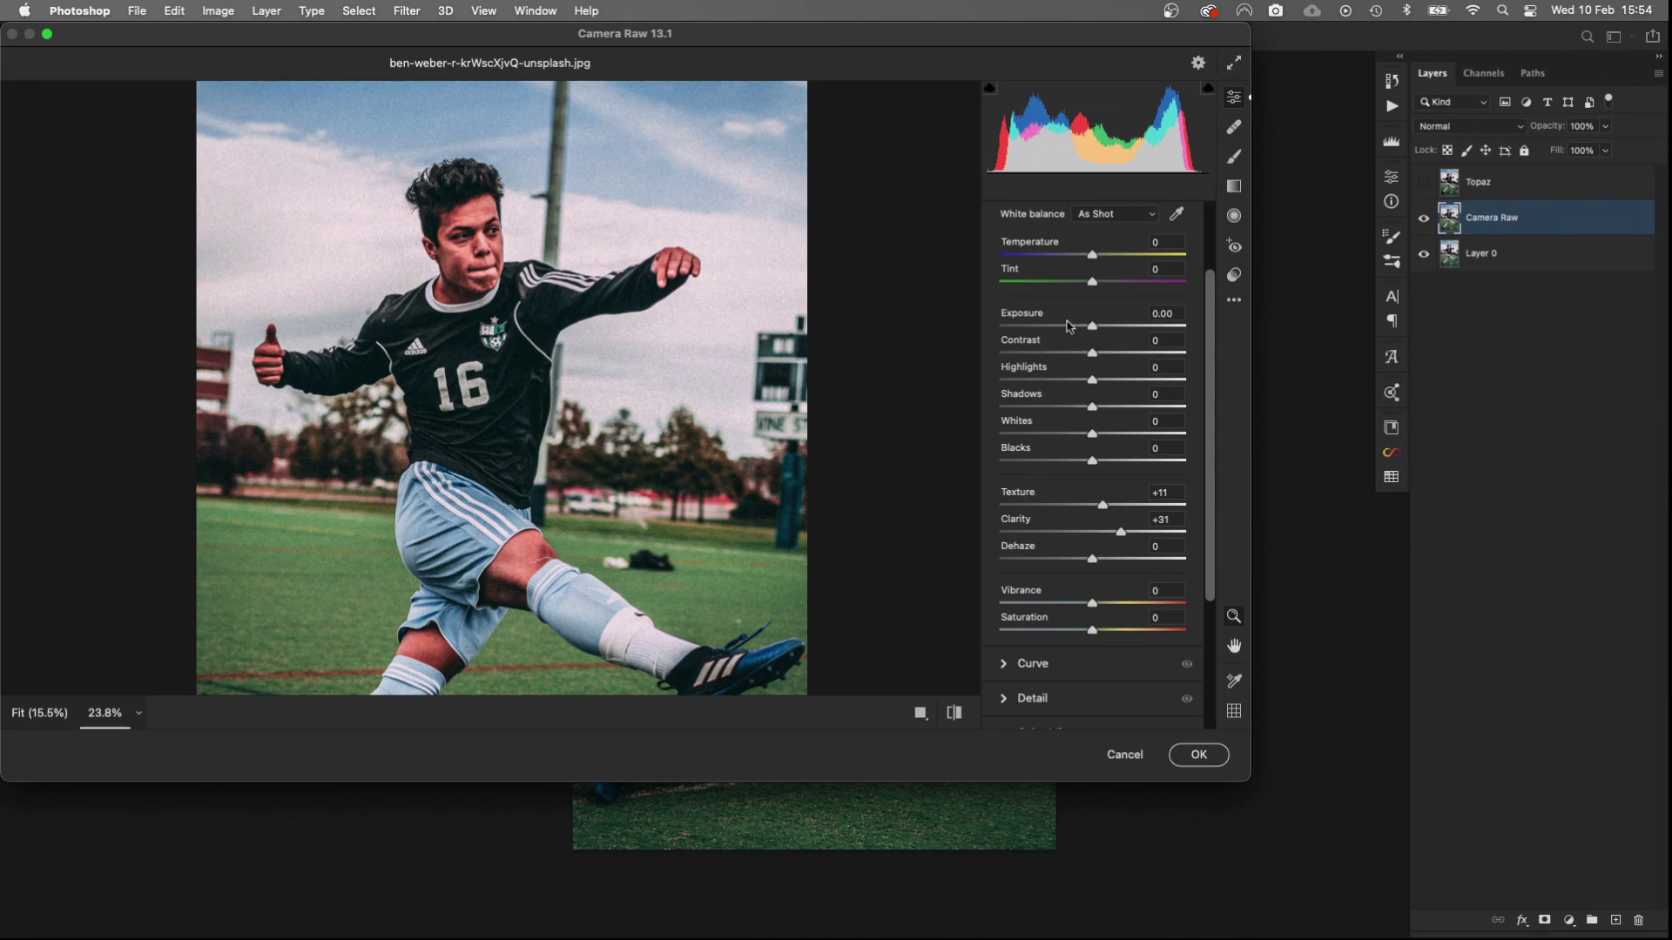
pyautogui.moveTo(1093, 325)
pyautogui.mouseDown()
pyautogui.moveTo(1149, 328)
pyautogui.moveTo(1102, 329)
pyautogui.mouseUp()
pyautogui.click(1189, 320)
pyautogui.write('0')
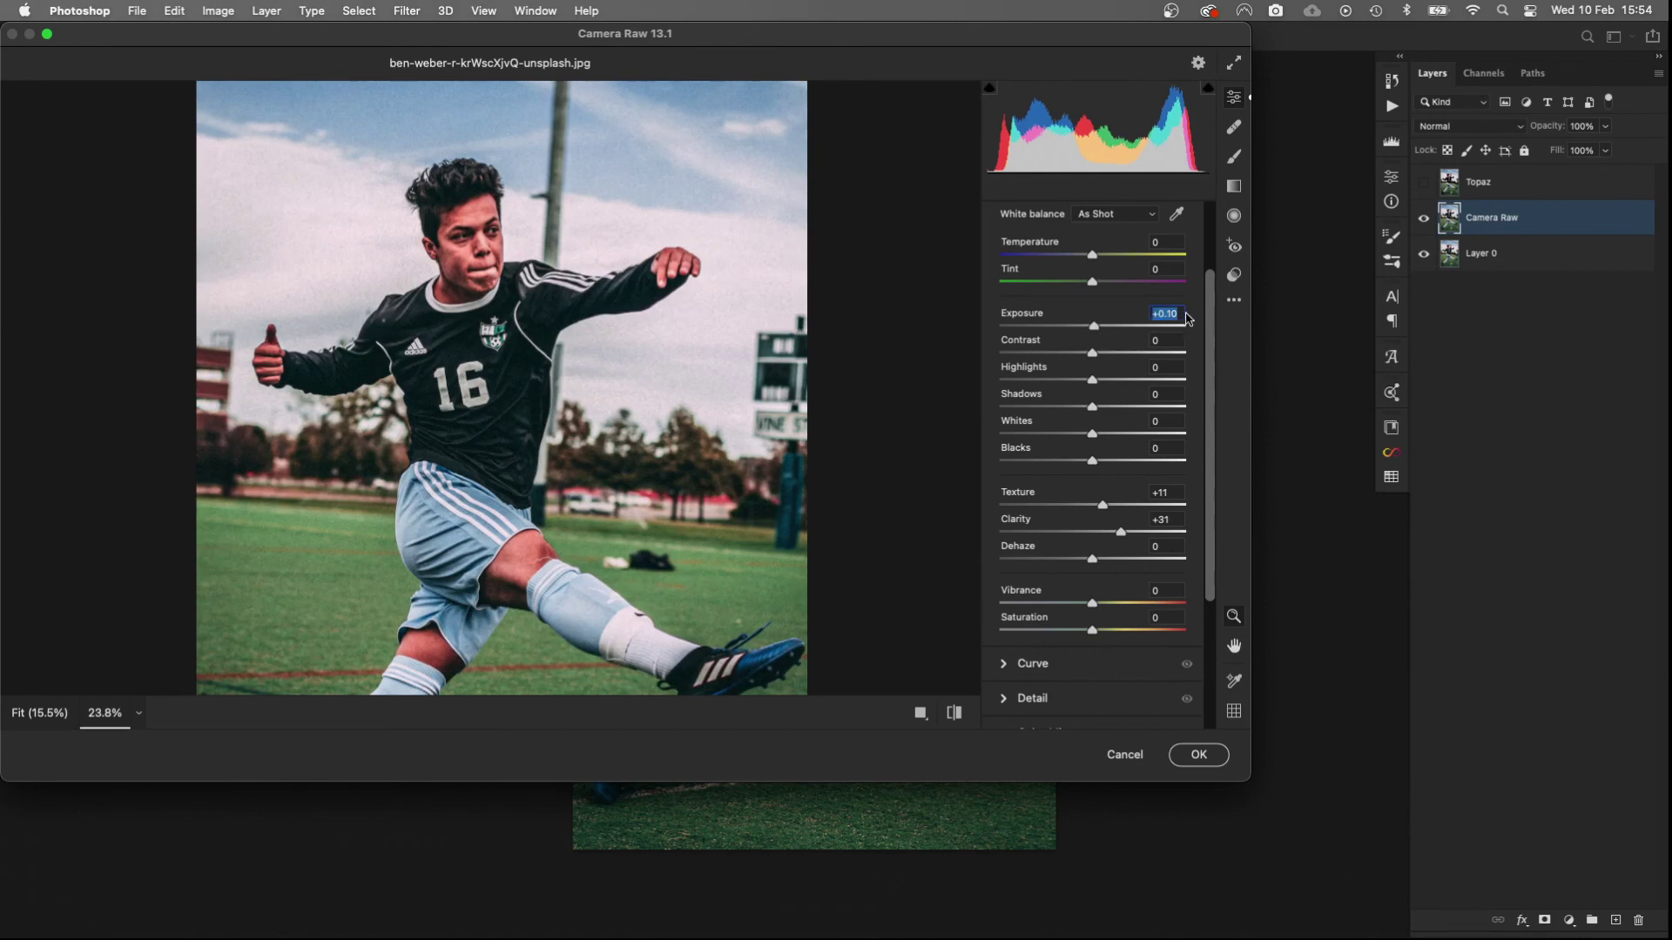
pyautogui.press('Return')
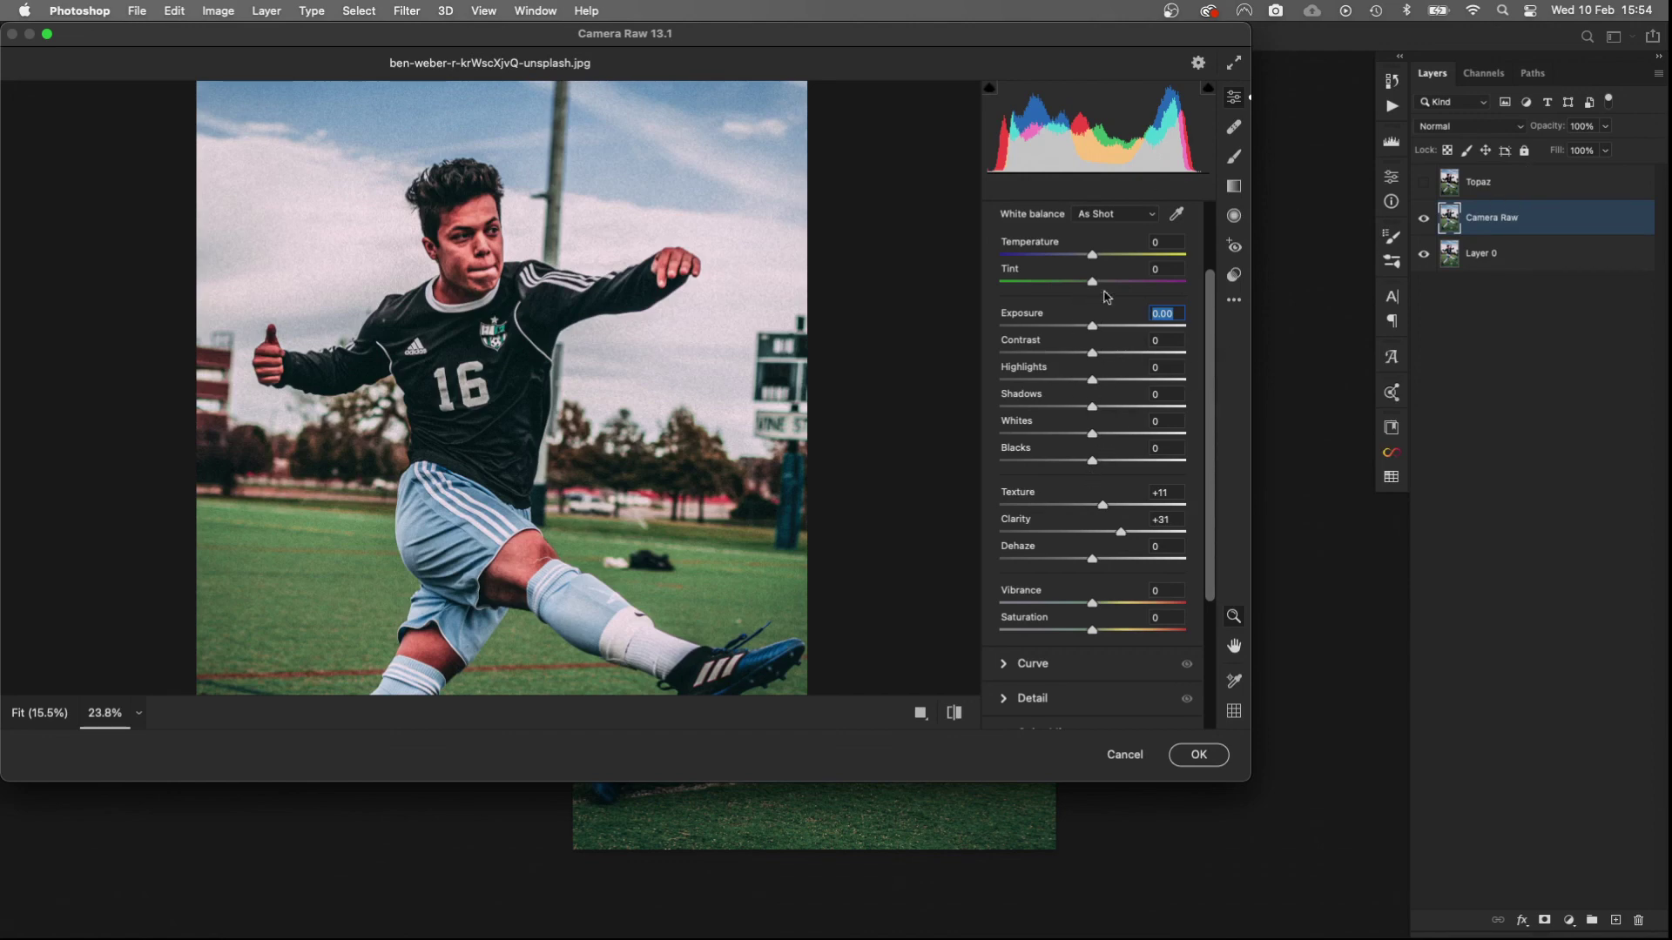
# Step: Set the photo's Vibrance to +15 and apply the Camera Raw filter to the Camera Raw layer
pyautogui.moveTo(1092, 603); pyautogui.dragTo(1107, 607)
pyautogui.doubleClick(1107, 604)
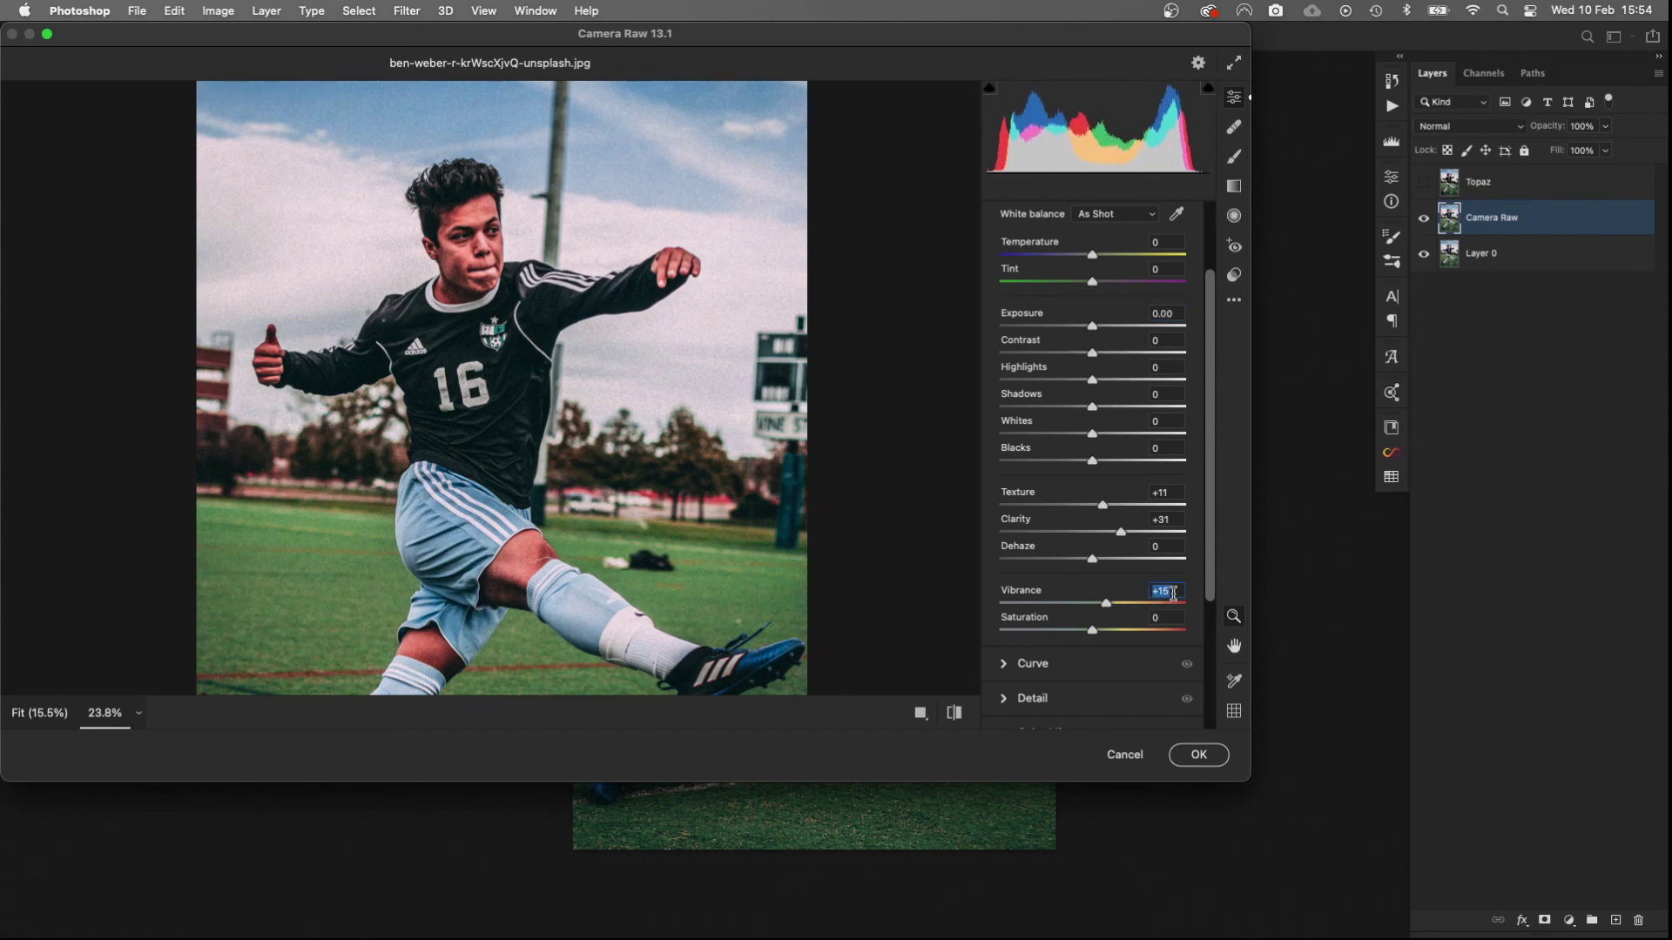
pyautogui.click(1199, 755)
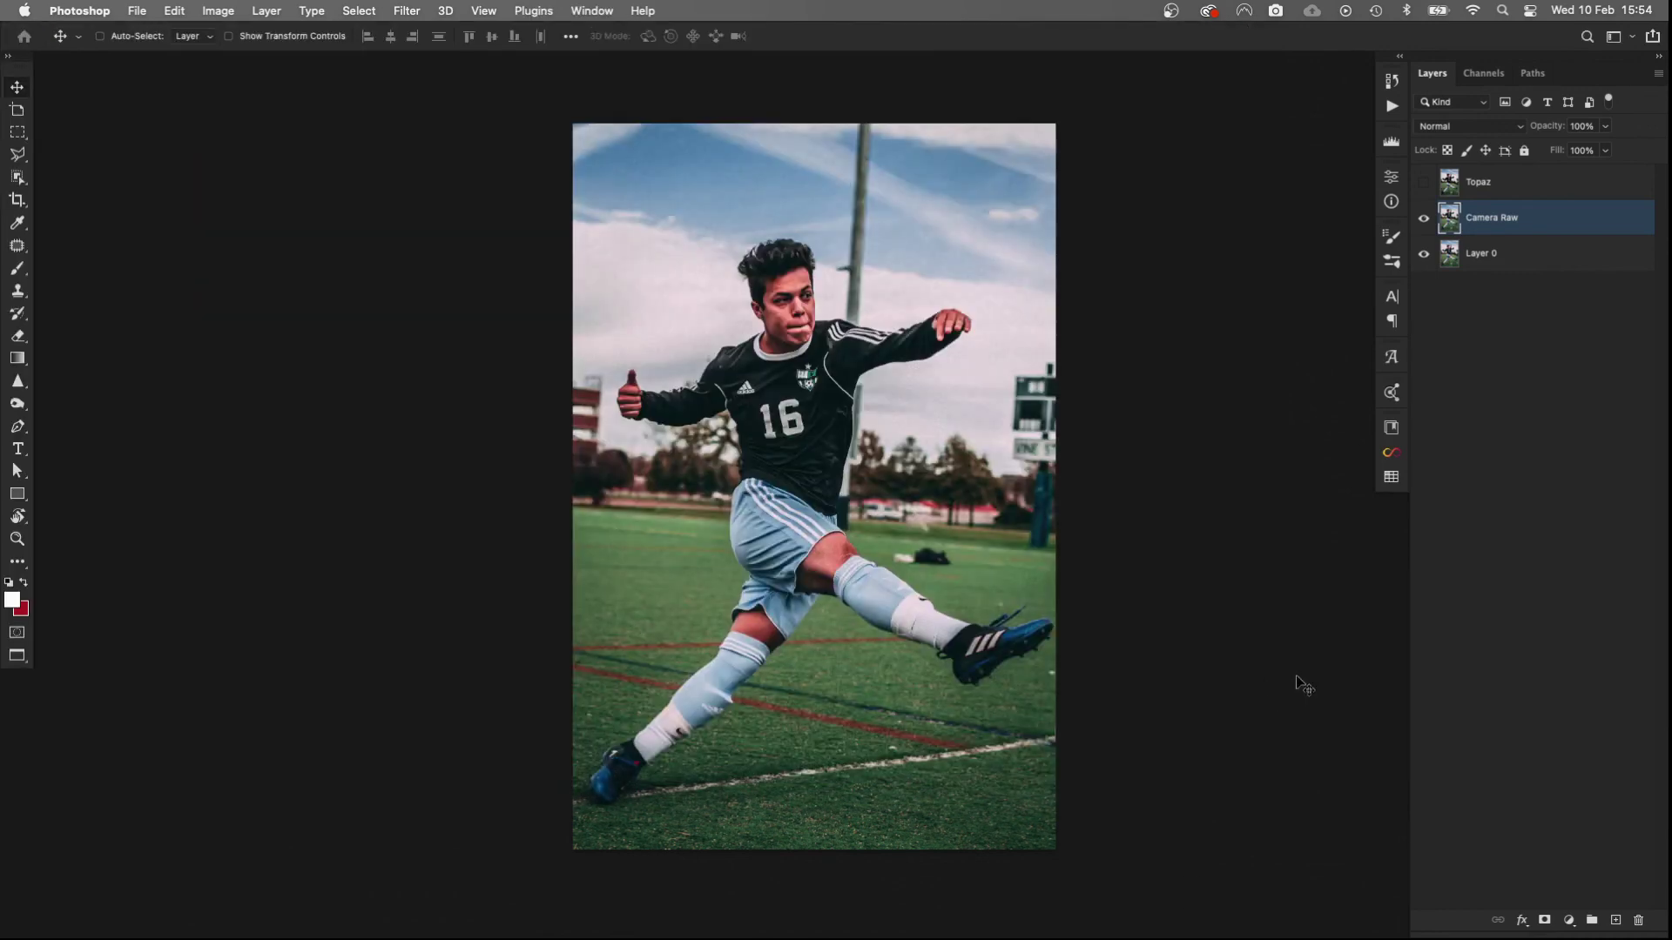
# Step: Compare the photo with and without the Camera Raw layer, and briefly show the Topaz layer over it
pyautogui.click(1423, 220)
pyautogui.click(1423, 221)
pyautogui.click(1423, 182)
pyautogui.click(1423, 182)
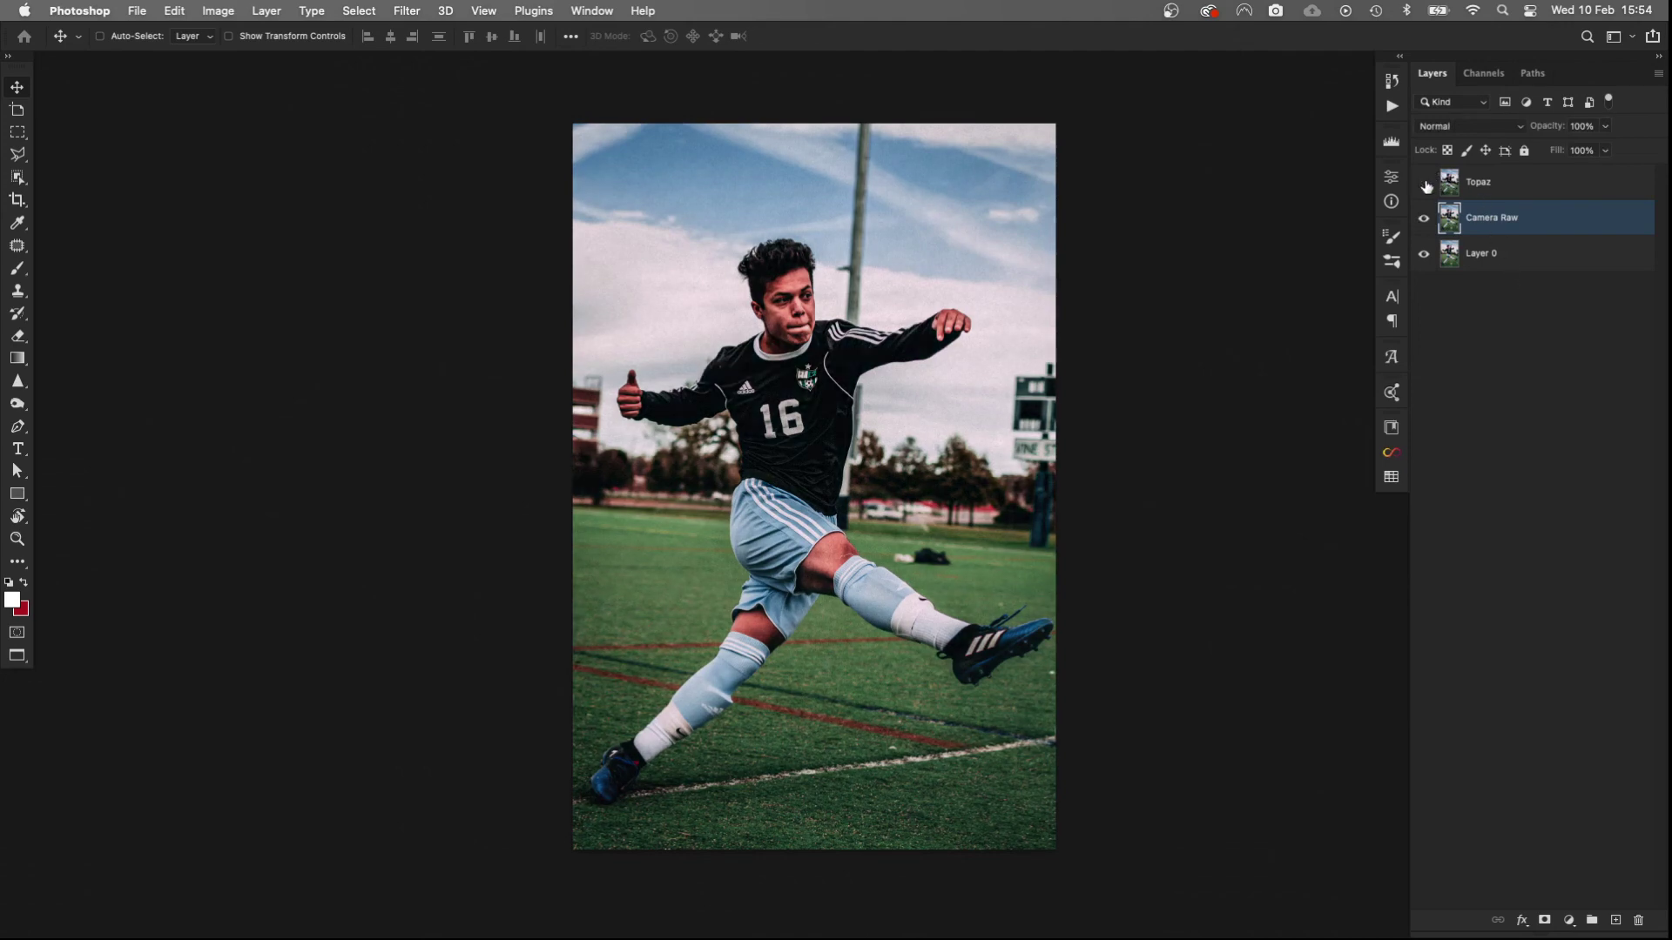
# Step: Select the Topaz layer, compare its result with the Camera Raw layer, and hide both to view the original Layer 0
pyautogui.click(1495, 182)
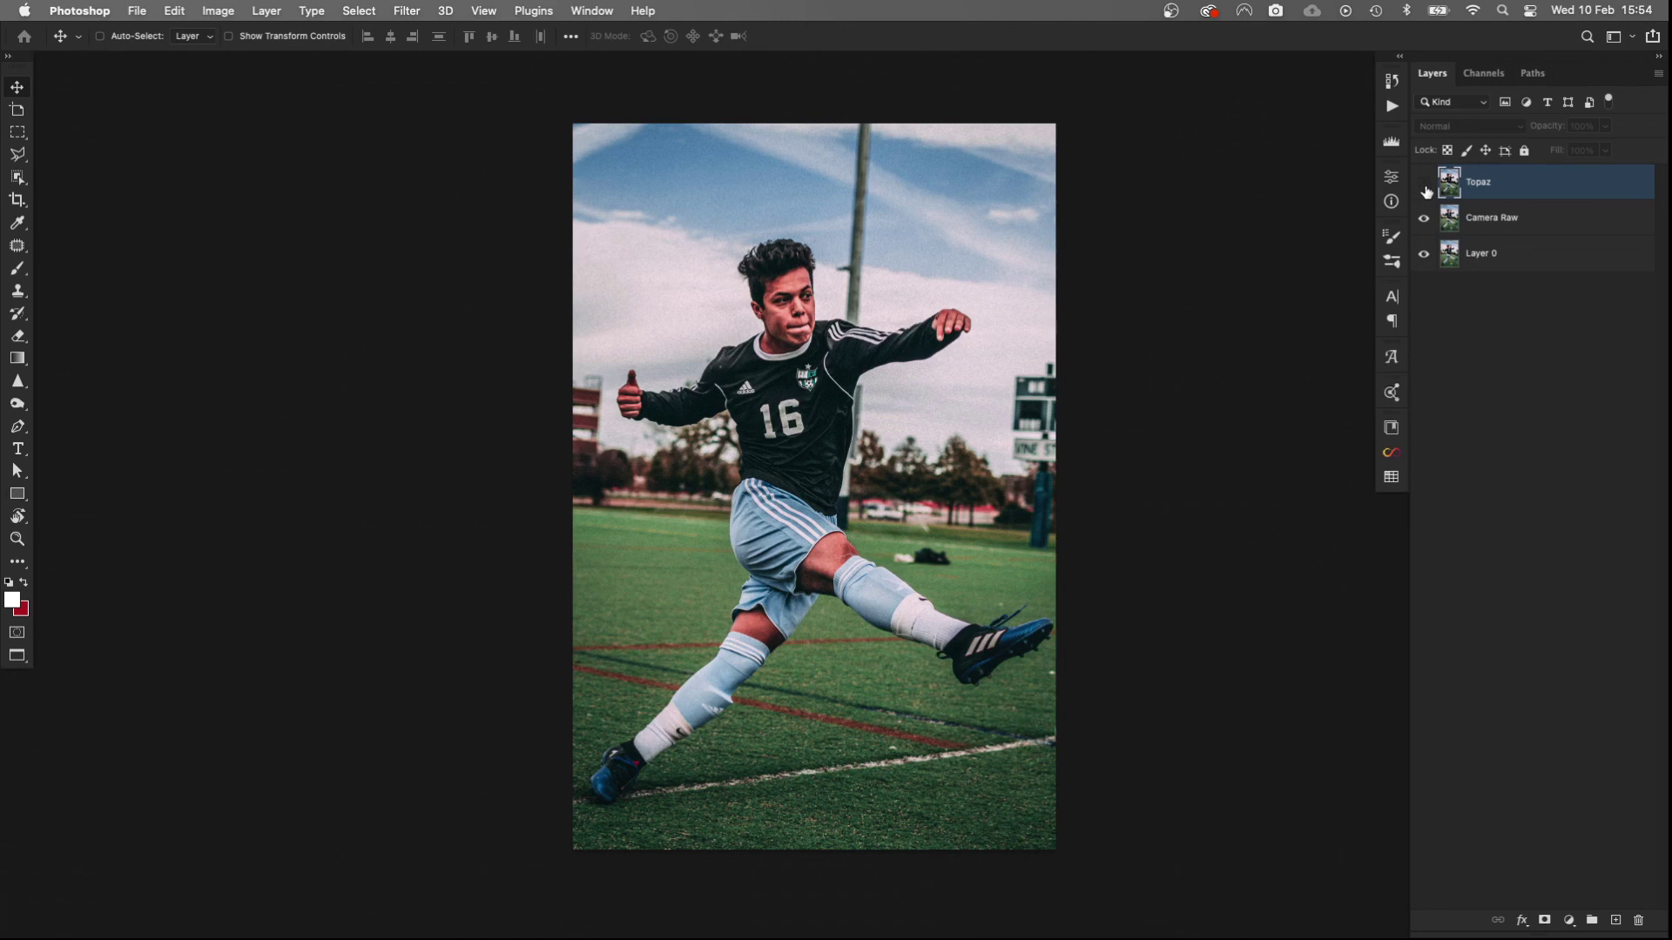
pyautogui.click(1423, 183)
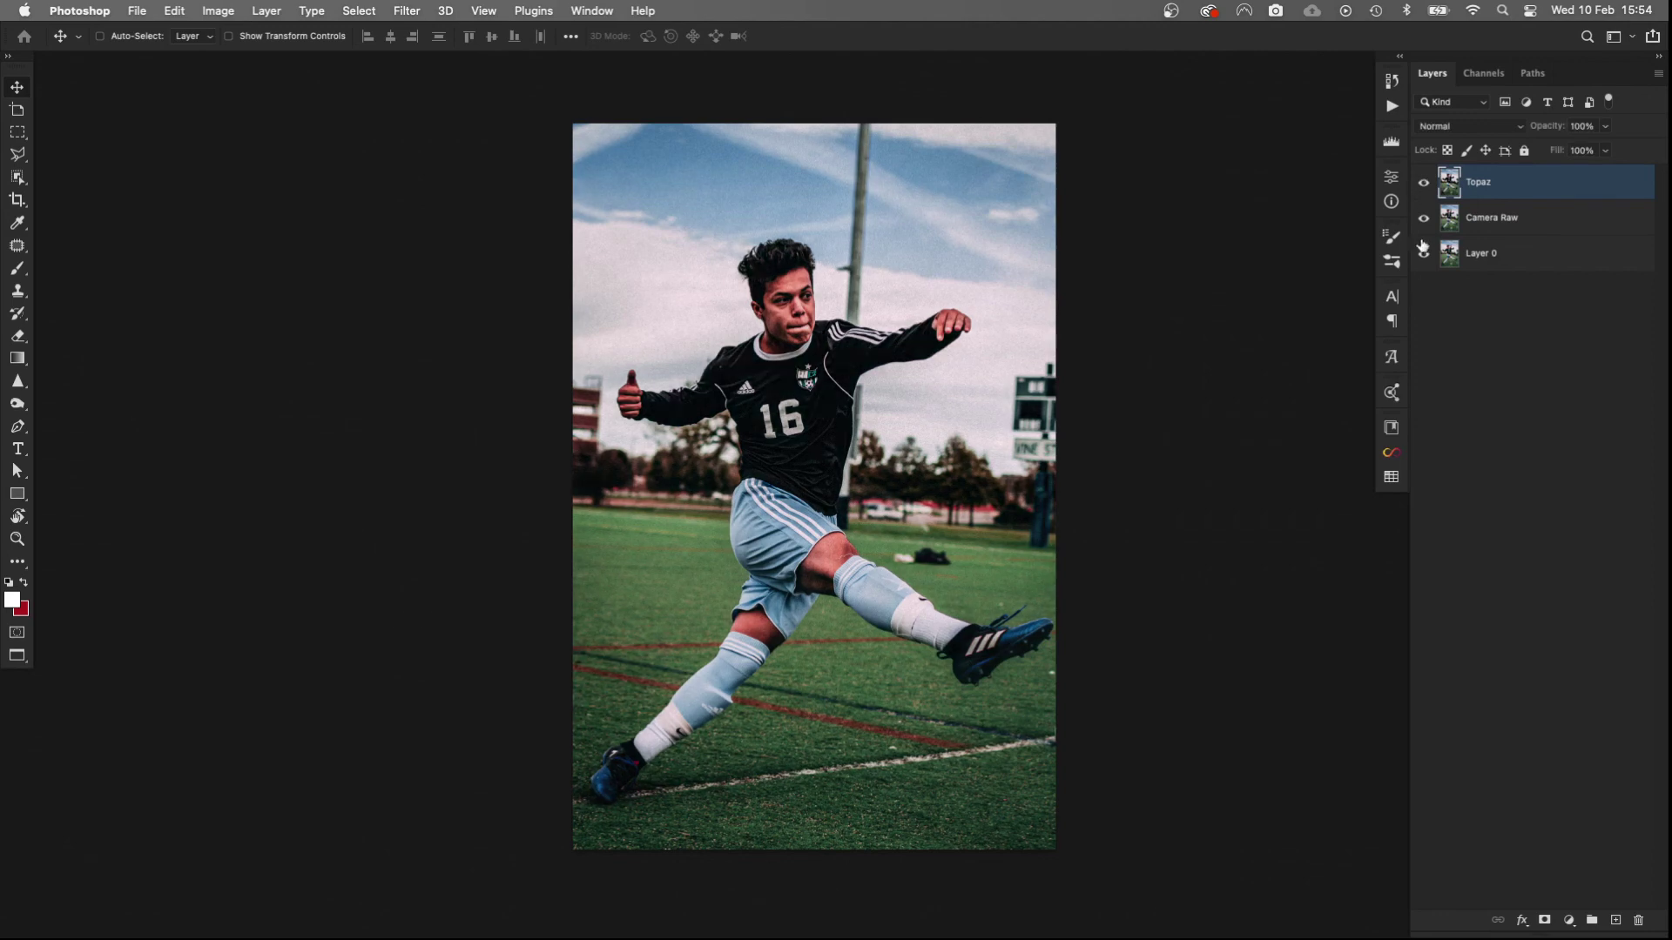
pyautogui.click(1423, 185)
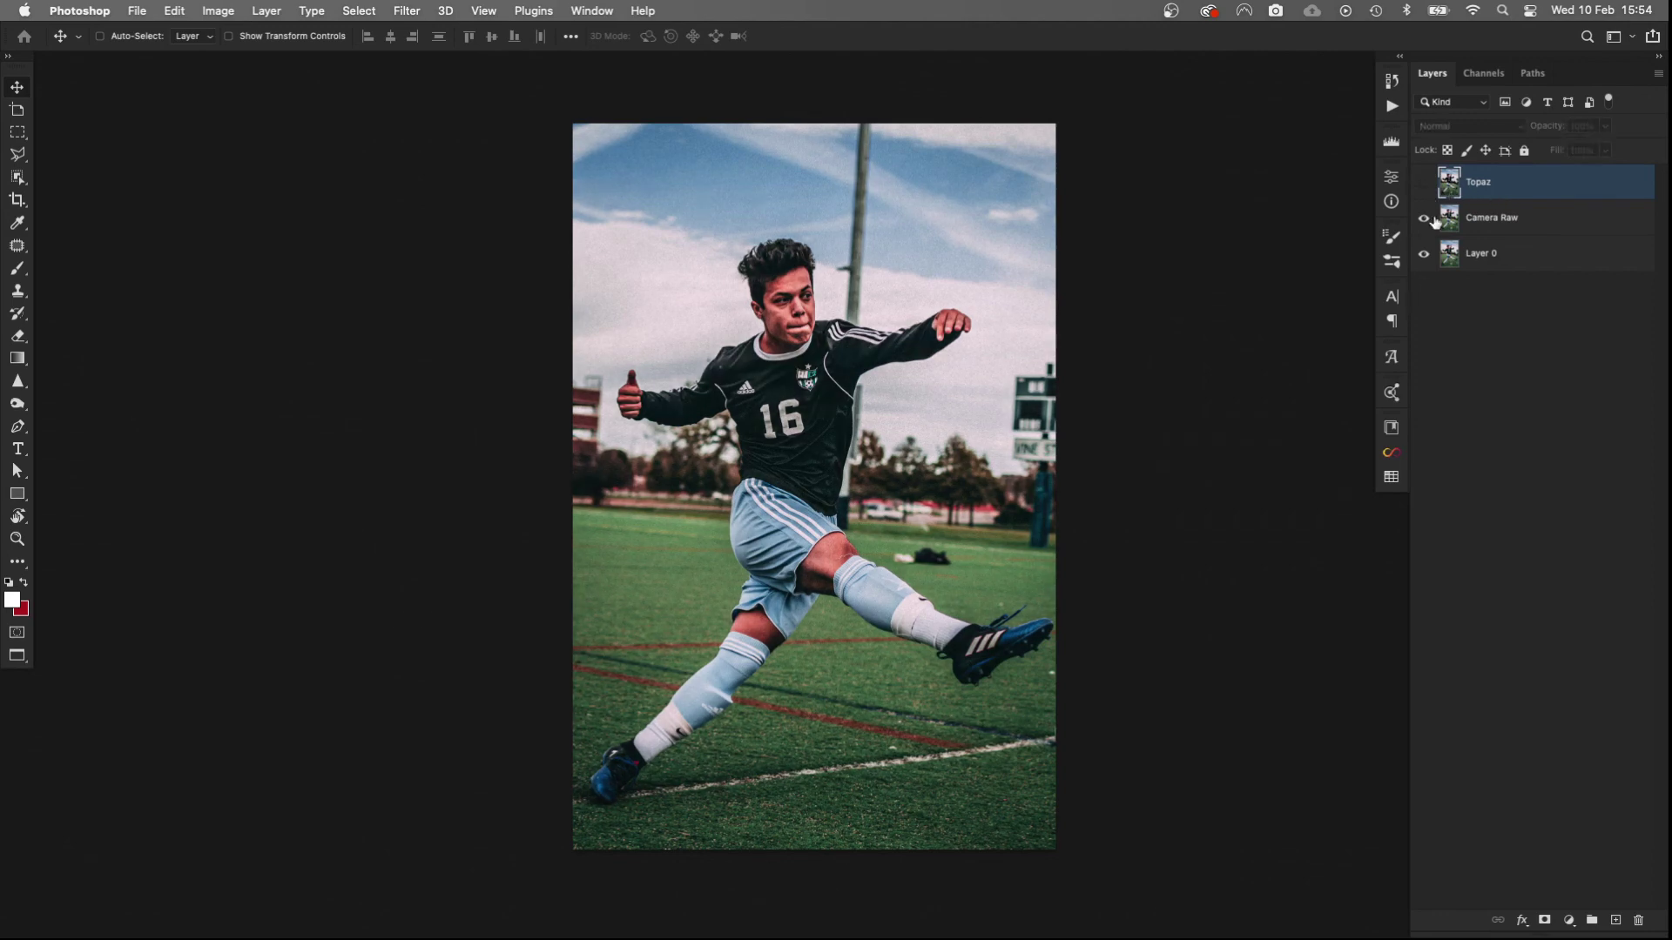
pyautogui.click(1425, 219)
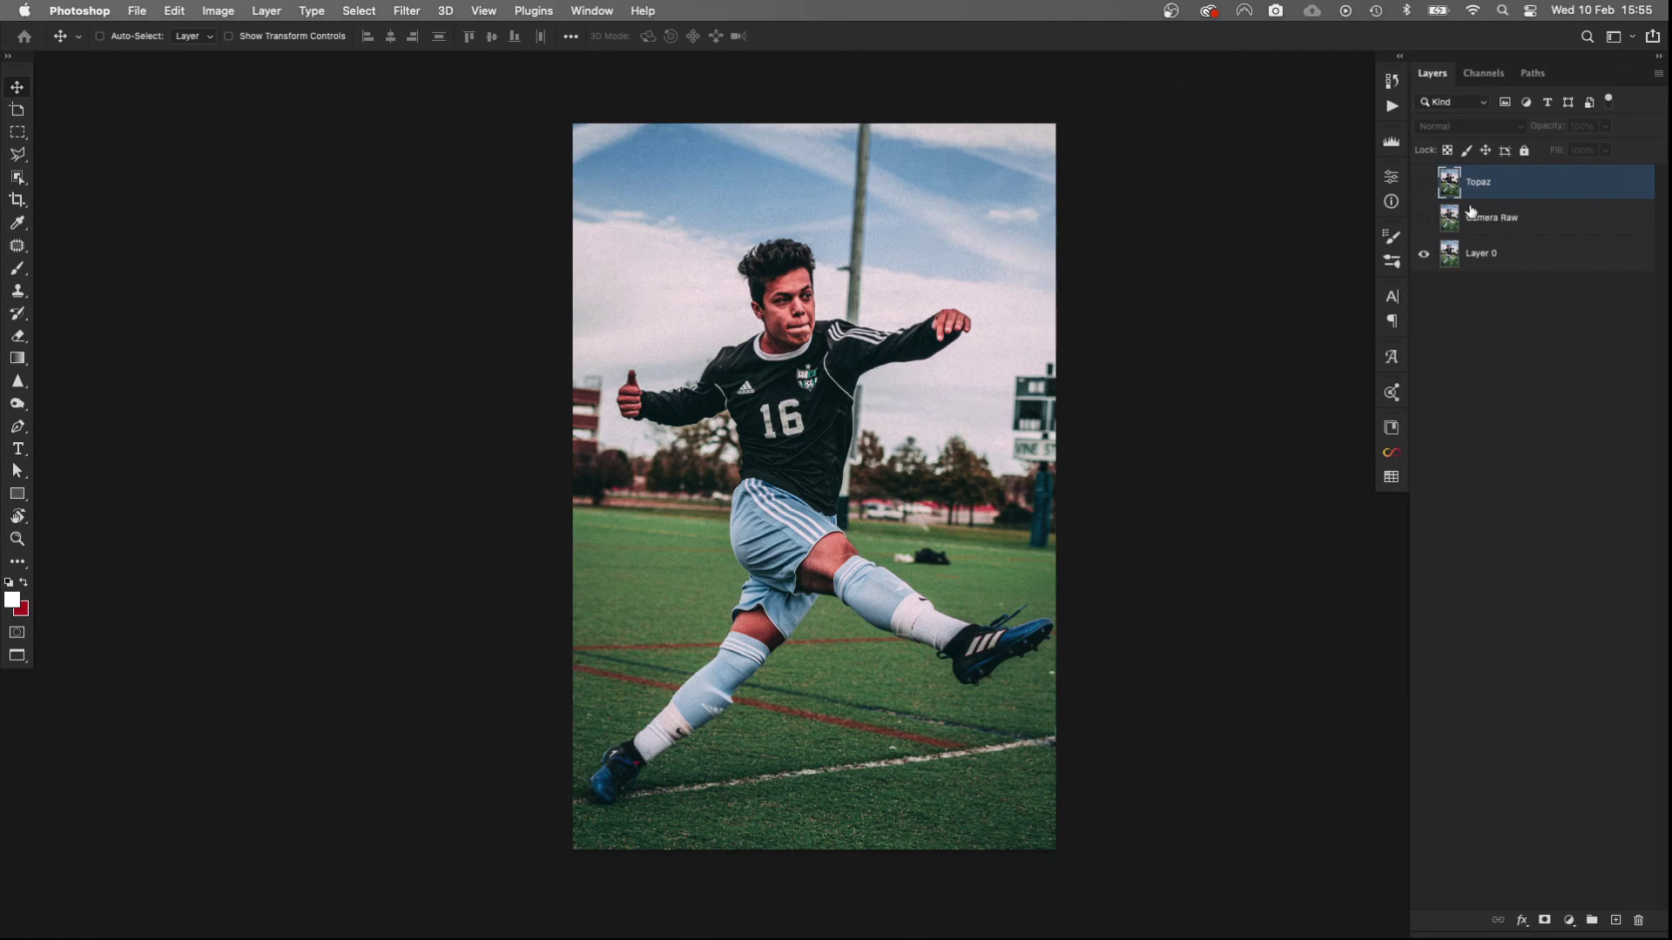
# Step: Alternate between the Topaz, Camera Raw and original versions to compare contrast and detail, leaving only Layer 0 visible
pyautogui.click(1424, 183)
pyautogui.click(1424, 219)
pyautogui.click(1423, 184)
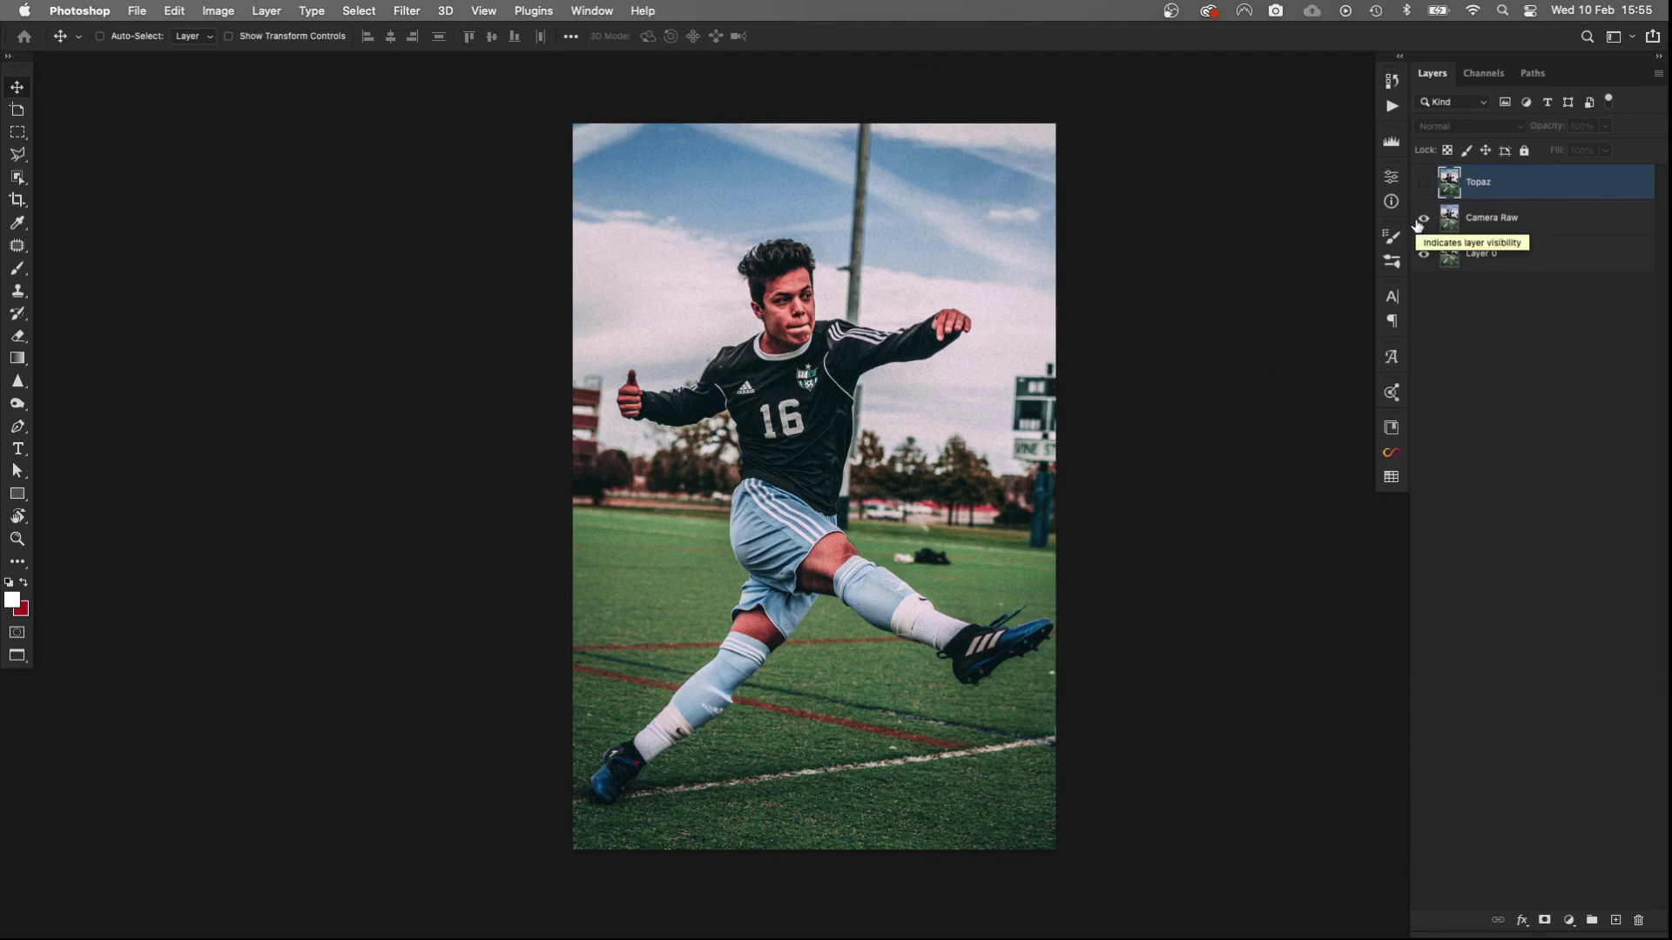
pyautogui.click(1423, 219)
pyautogui.click(1425, 222)
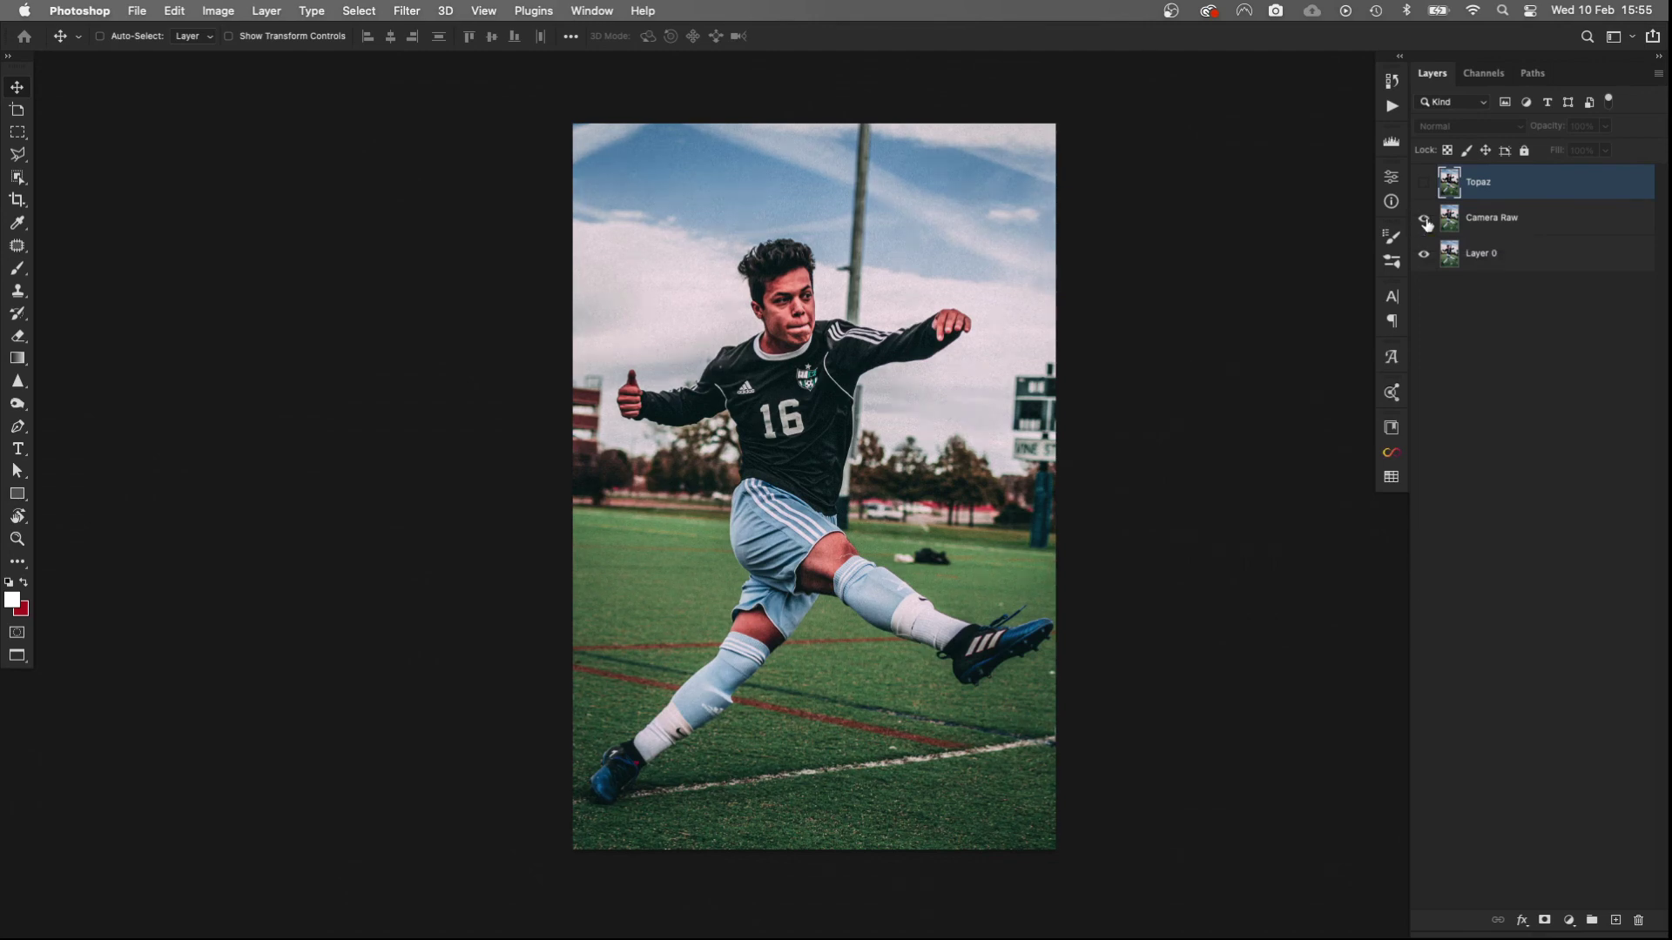
pyautogui.click(1423, 182)
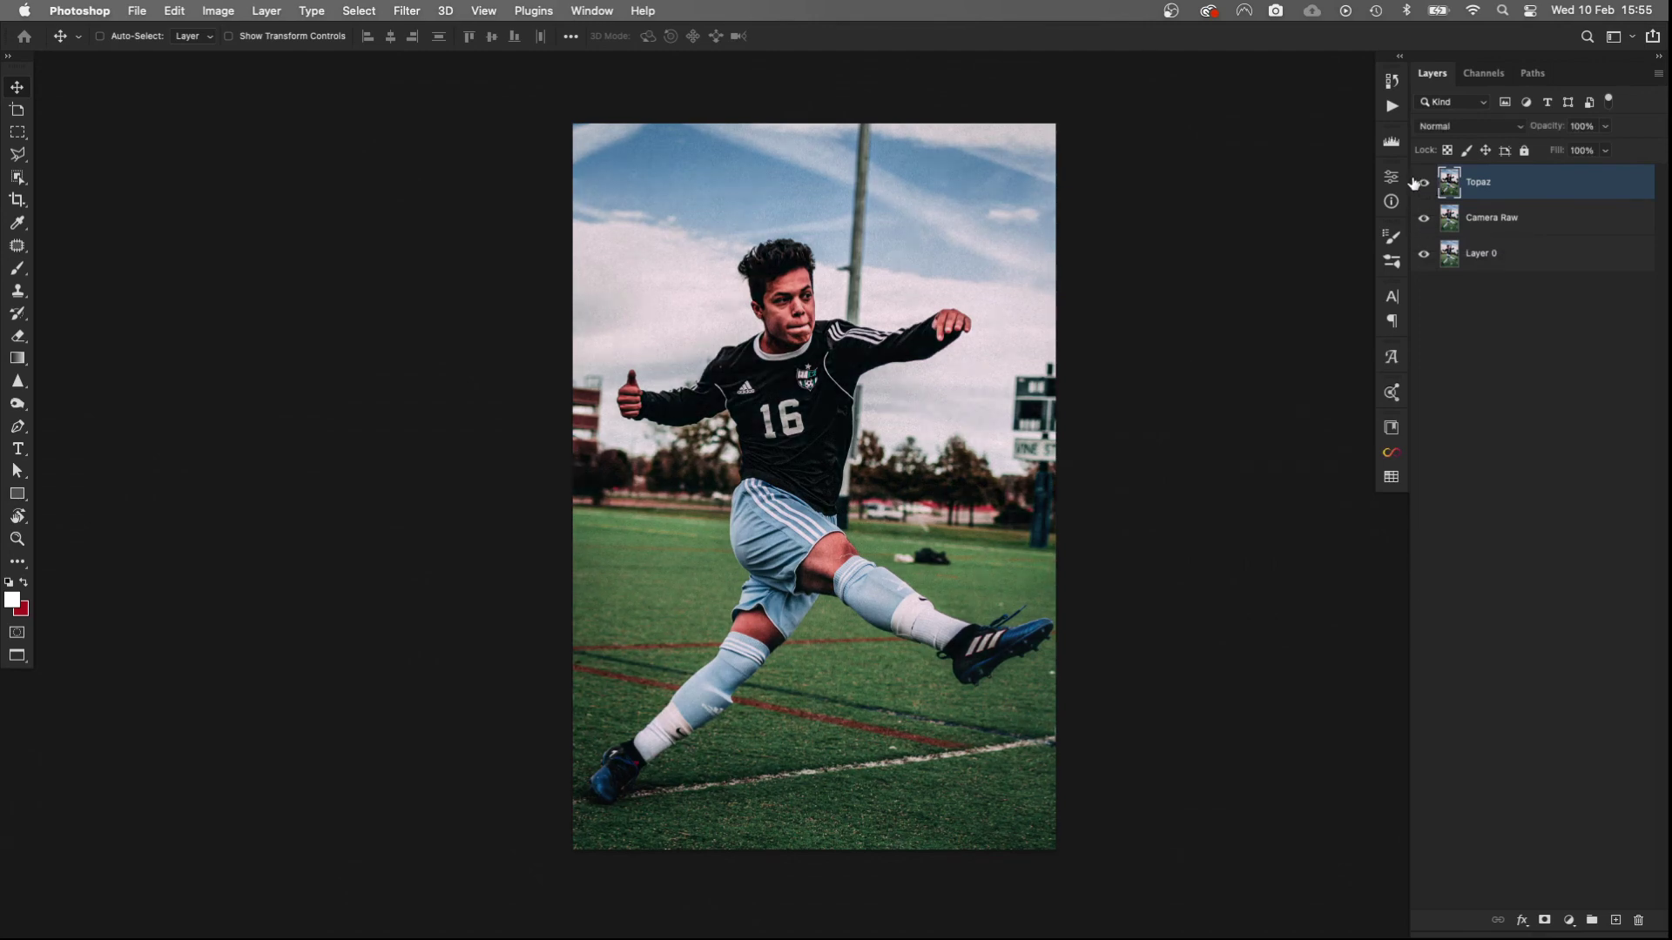
pyautogui.click(1424, 182)
pyautogui.click(1423, 220)
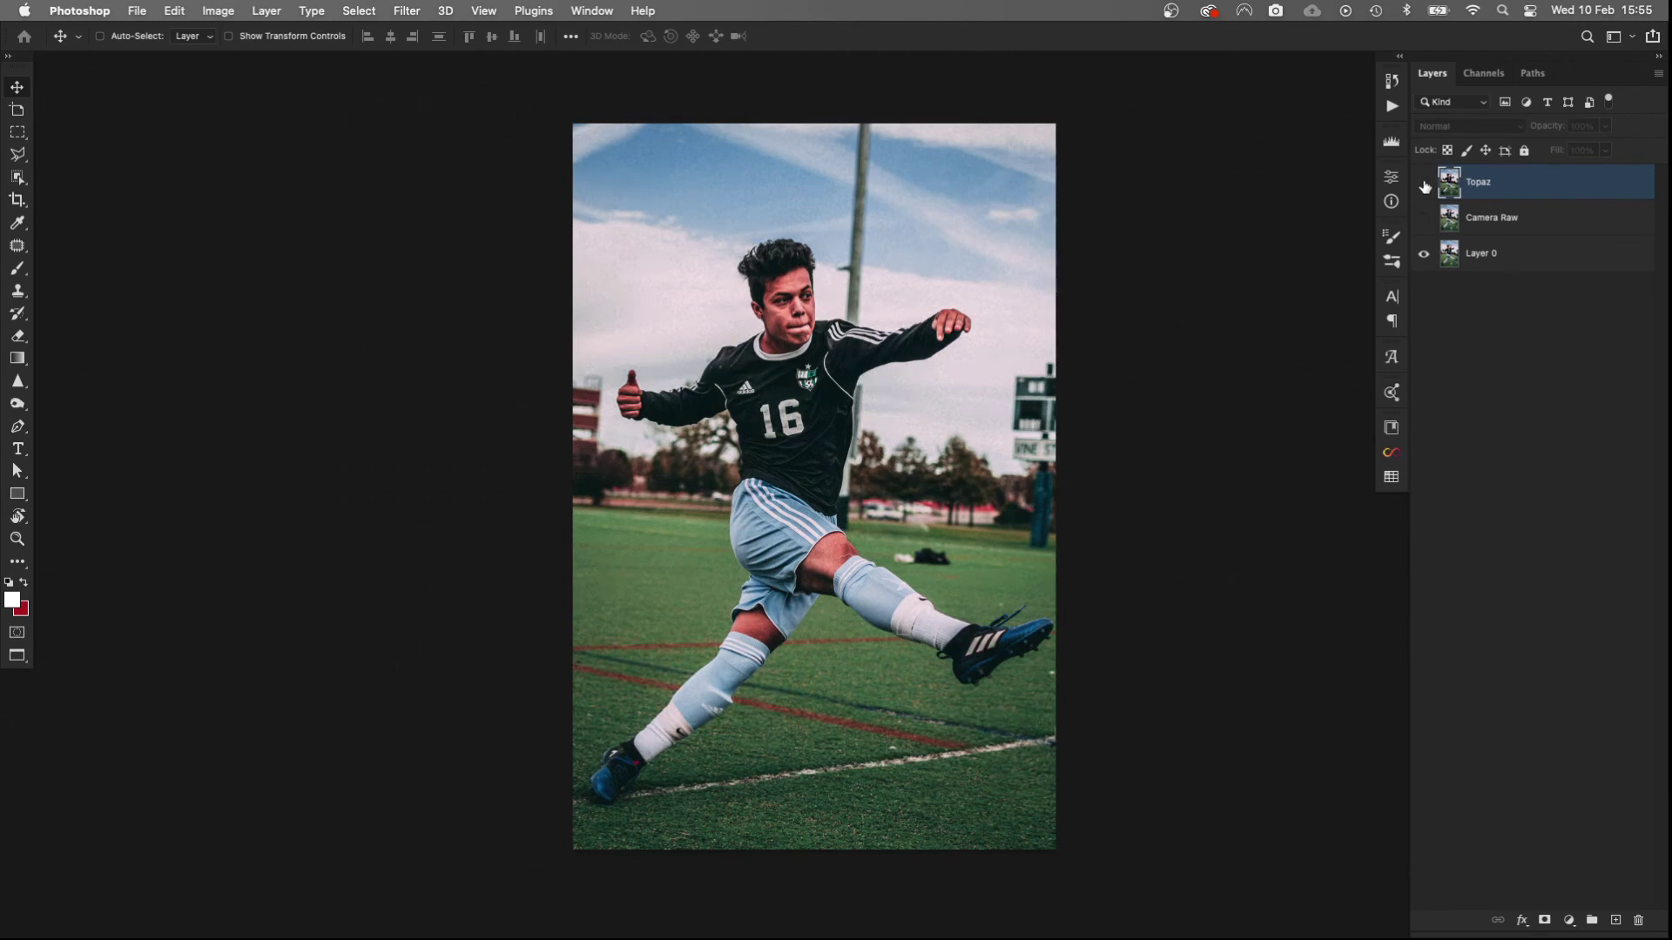